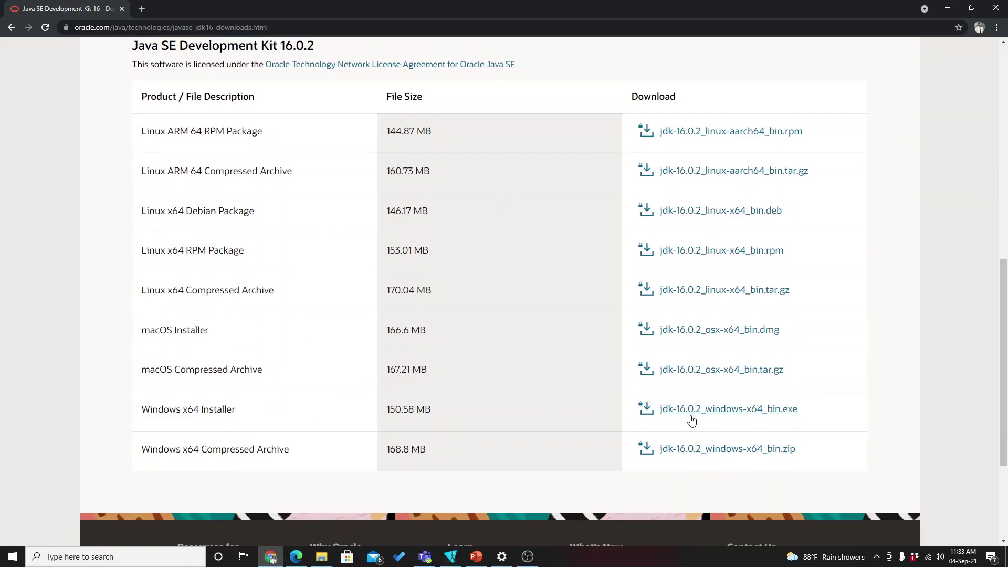
Download the Windows x64 Installer jdk-16.0.2_windows-x64_bin.exe after accepting the Oracle Technology Network License Agreement.
{"action": "left_click_drag", "start_coordinate": [141, 414], "coordinate": [241, 412]}
{"action": "left_click", "coordinate": [351, 418]}
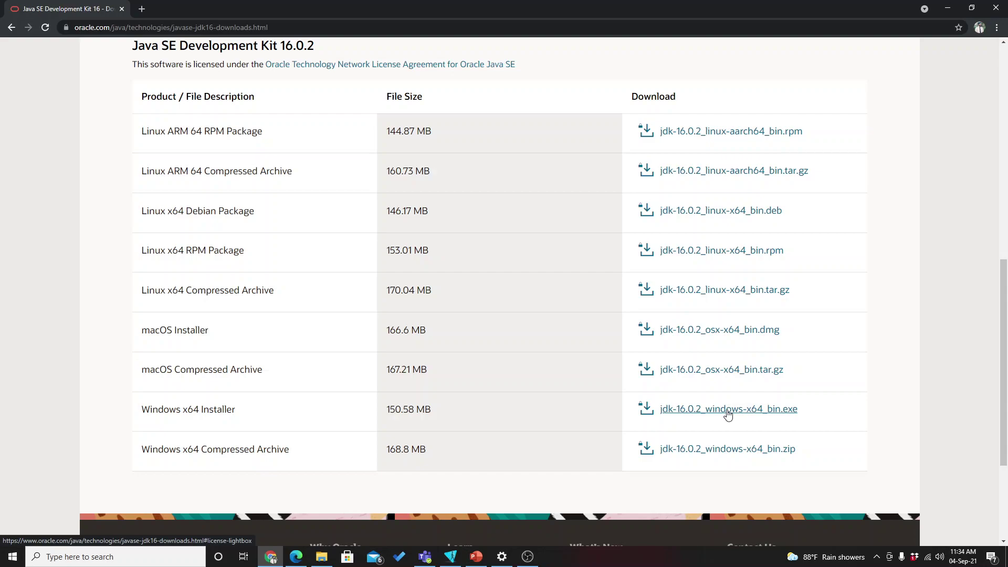
{"action": "left_click", "coordinate": [727, 413]}
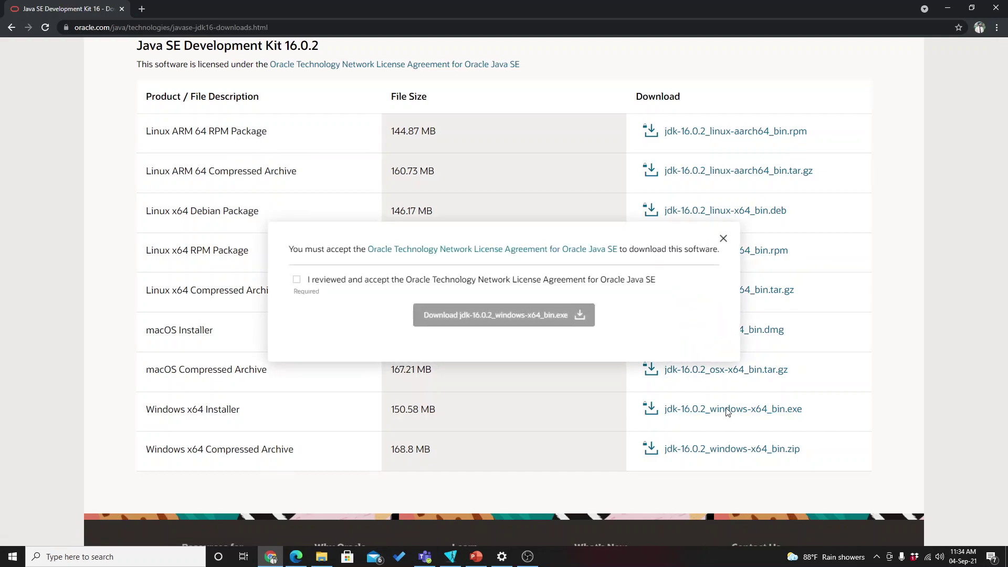
{"action": "left_click", "coordinate": [297, 279]}
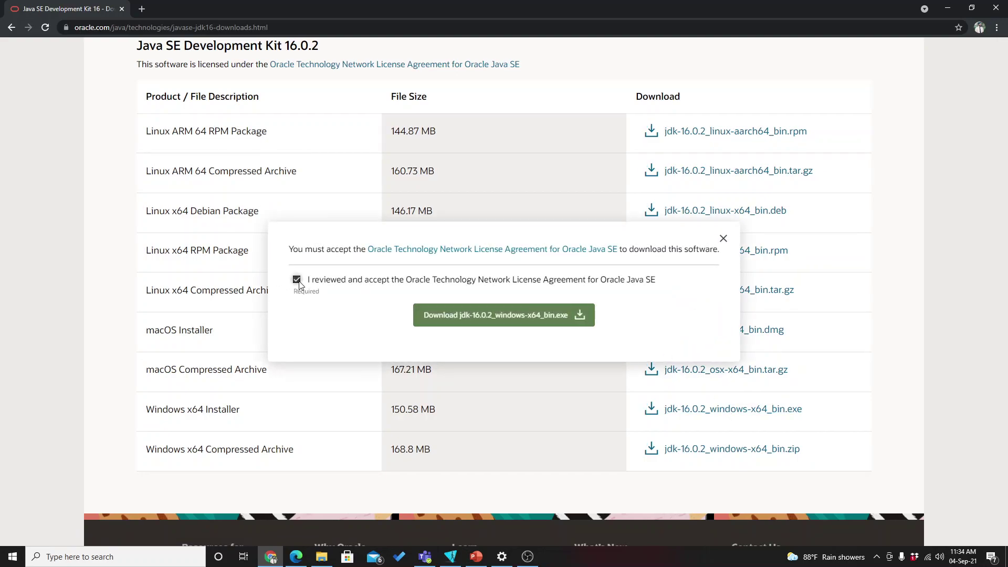
{"action": "left_click", "coordinate": [514, 318]}
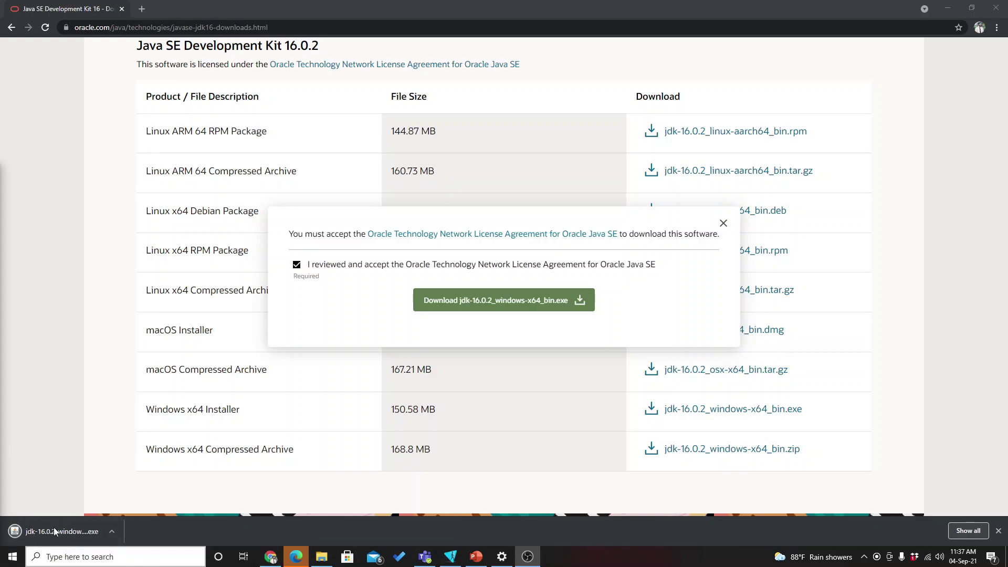
Run the downloaded JDK 16.0.2 installer with the default destination folder, and close the finished wizard and the license pop-up.
{"action": "left_click", "coordinate": [112, 531]}
{"action": "left_click", "coordinate": [160, 468]}
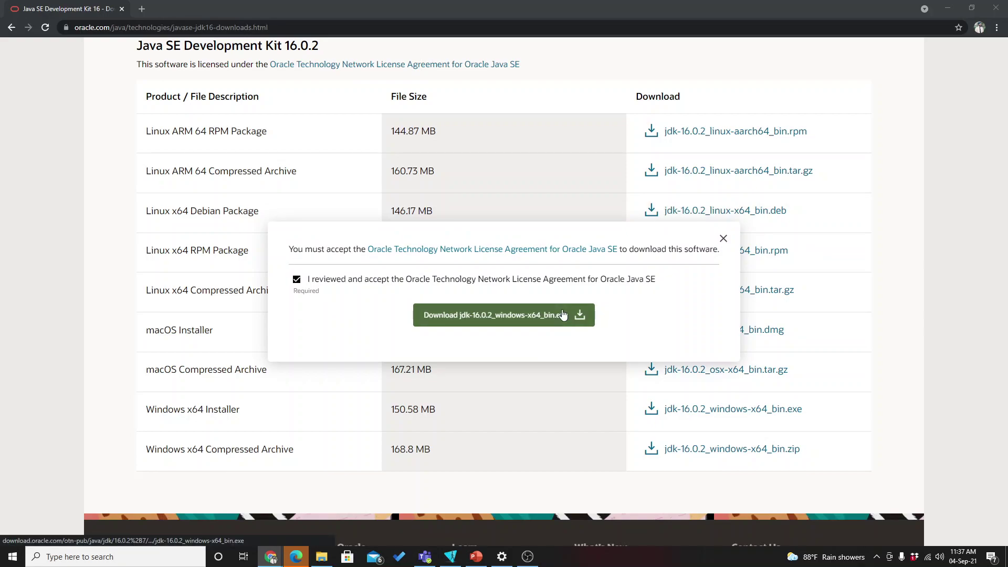
{"action": "left_click", "coordinate": [562, 315]}
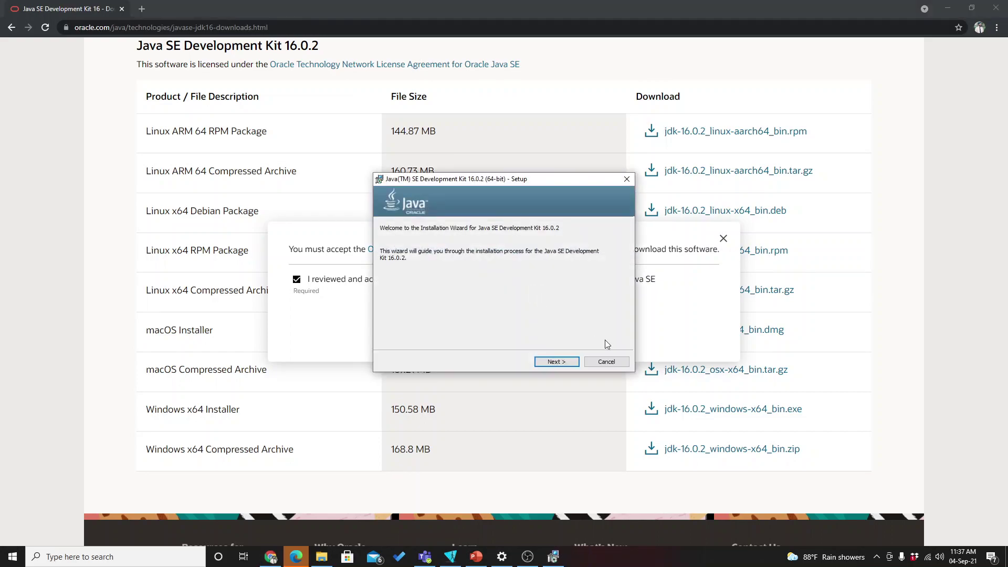
{"action": "left_click", "coordinate": [556, 362]}
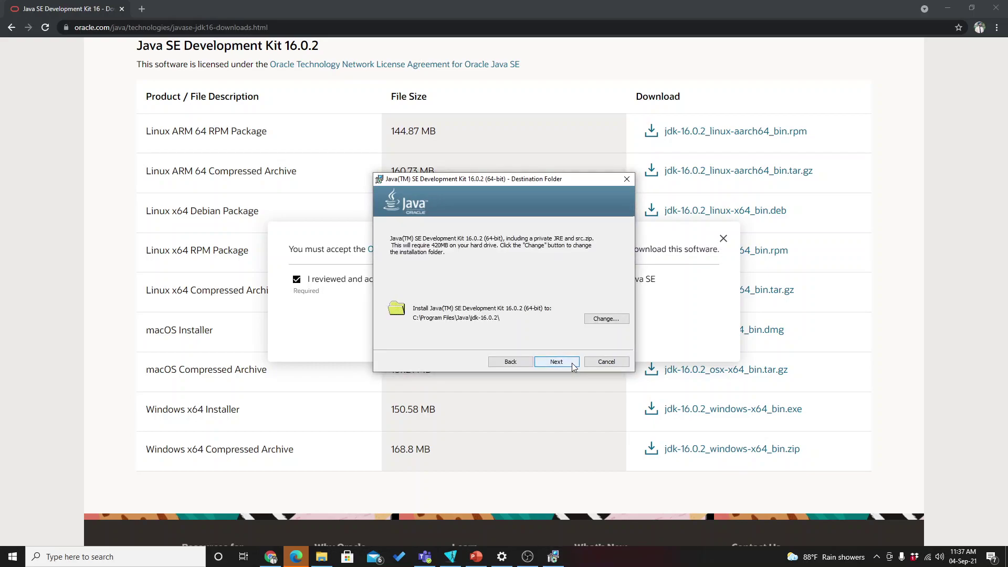
{"action": "left_click", "coordinate": [556, 362]}
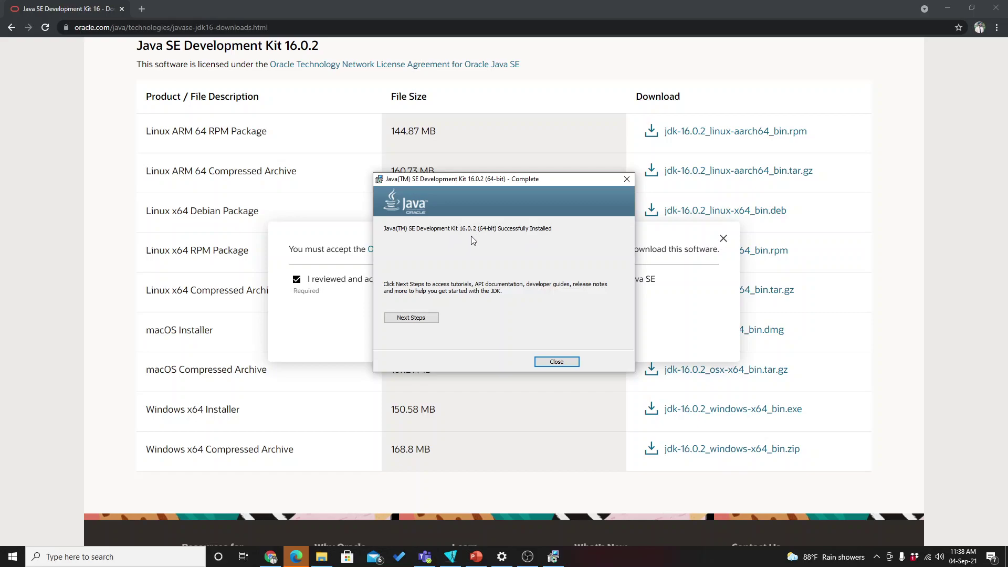
{"action": "left_click", "coordinate": [561, 362]}
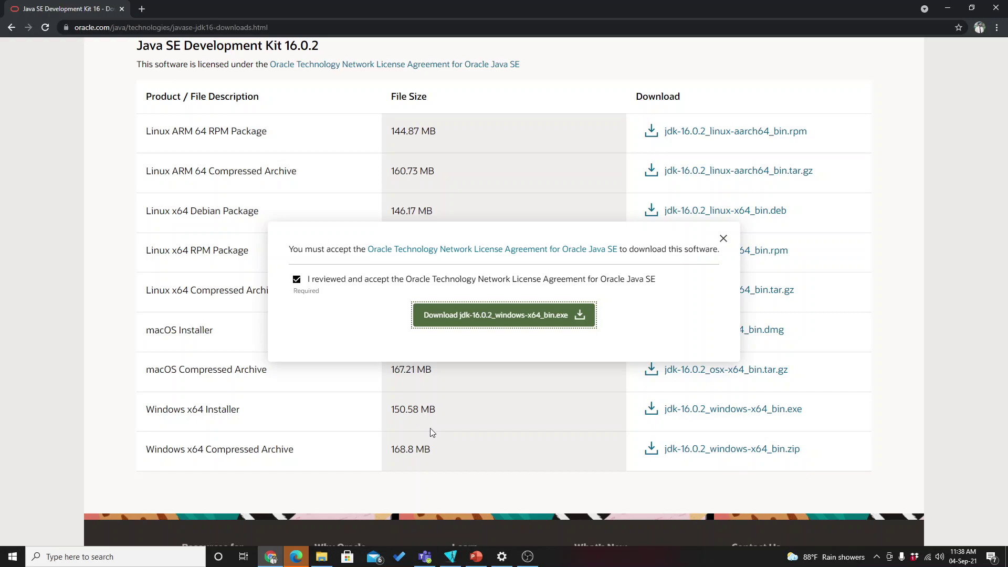
{"action": "left_click", "coordinate": [724, 239]}
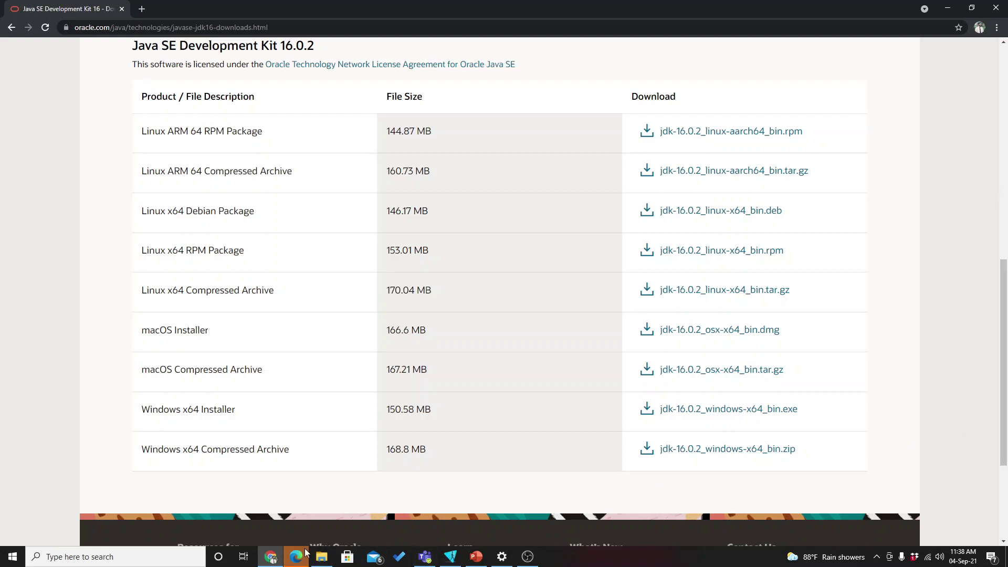
Switch to File Explorer and open the folder C:\Program Files\Java\jdk-16.0.2\bin.
{"action": "left_click", "coordinate": [165, 564]}
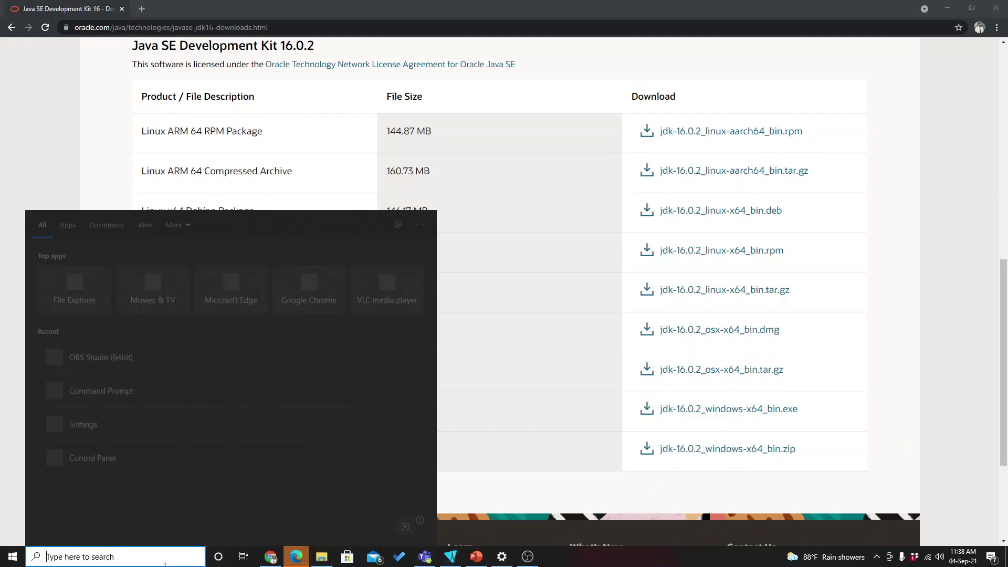
{"action": "left_click", "coordinate": [97, 287]}
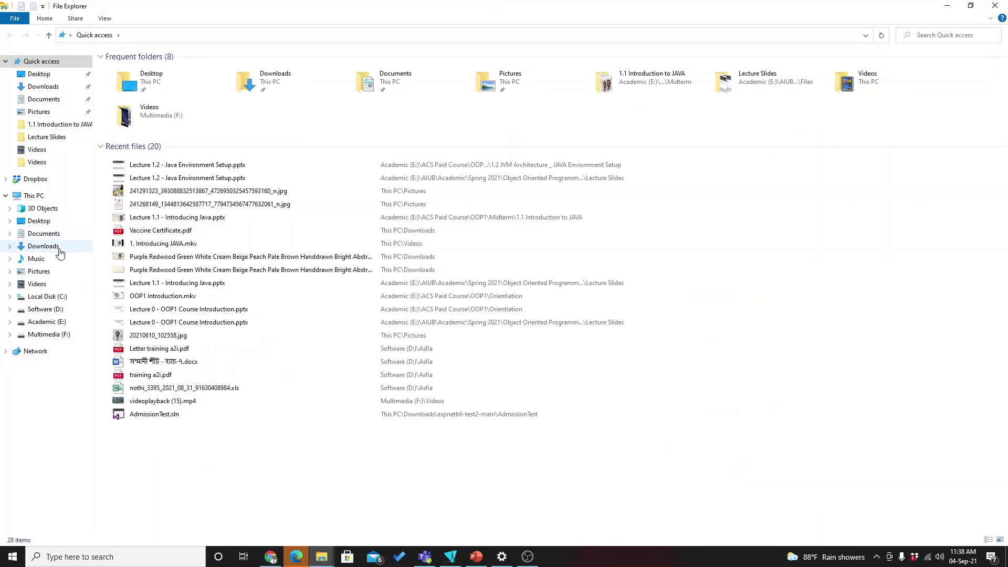
{"action": "left_click", "coordinate": [60, 297]}
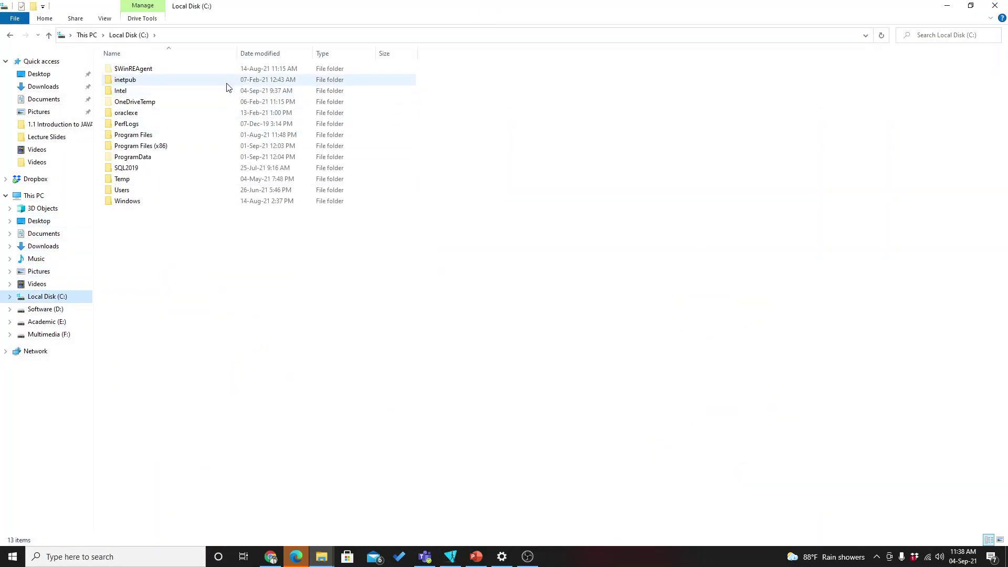
{"action": "double_click", "coordinate": [248, 135]}
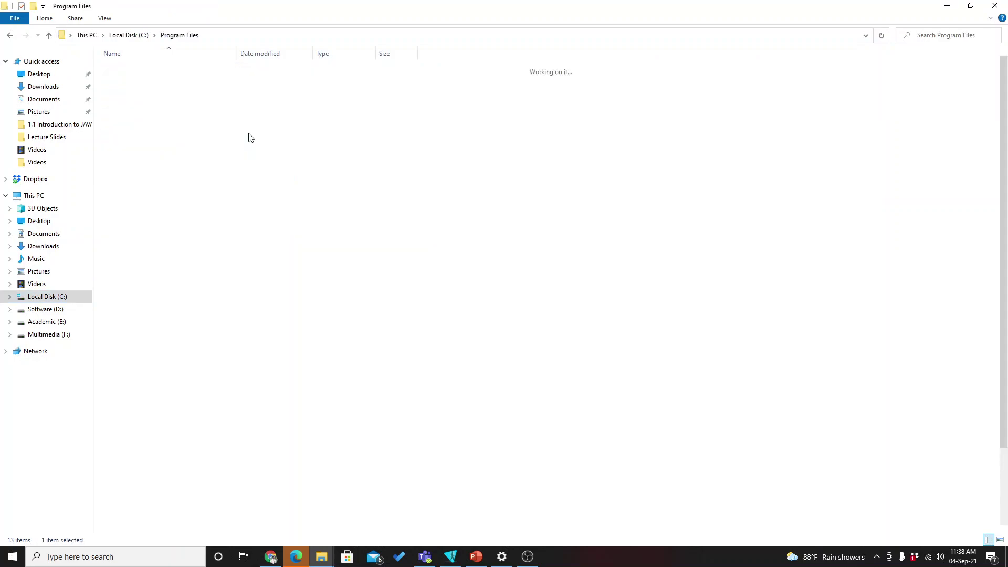
{"action": "double_click", "coordinate": [225, 225]}
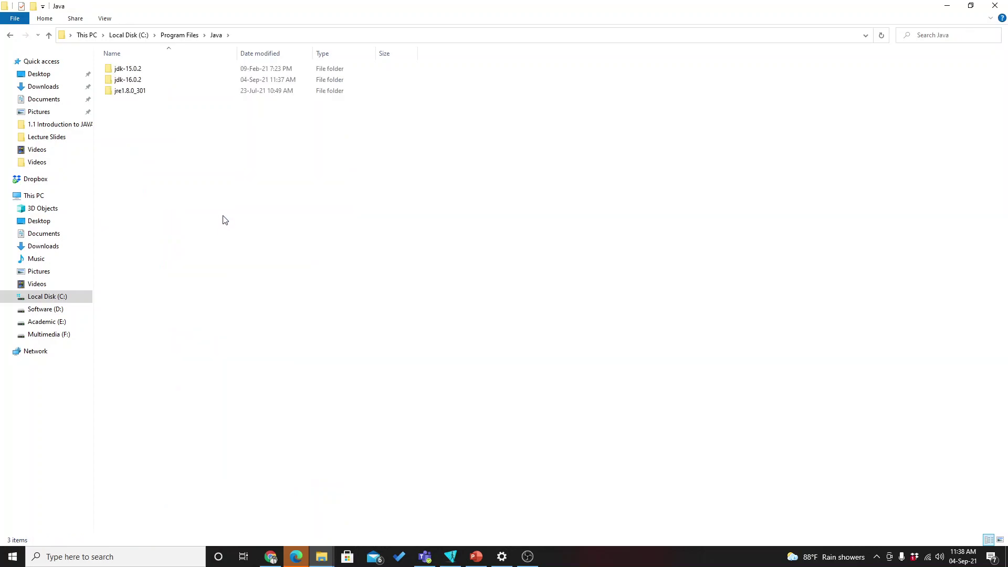
{"action": "left_click", "coordinate": [195, 77]}
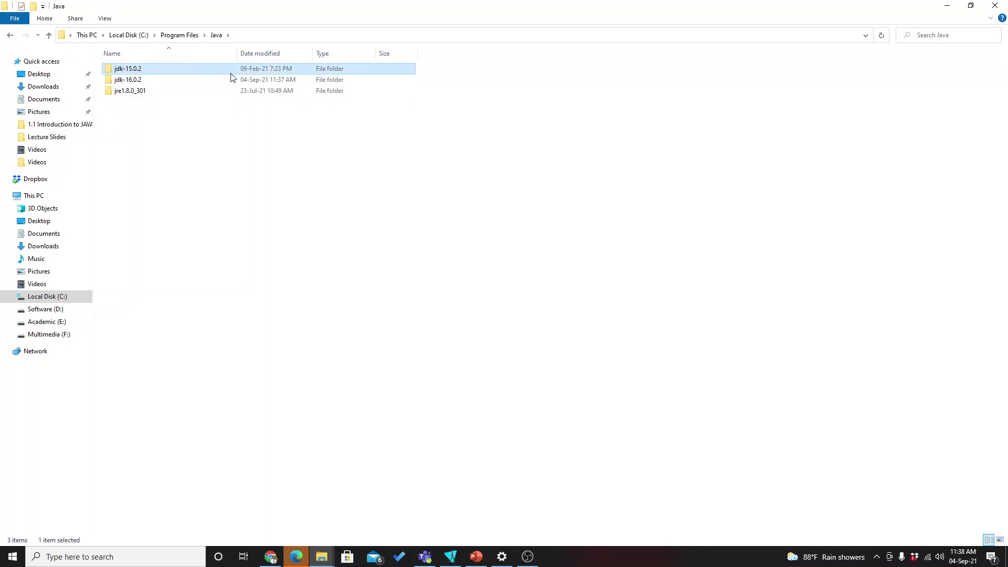
{"action": "left_click", "coordinate": [171, 81]}
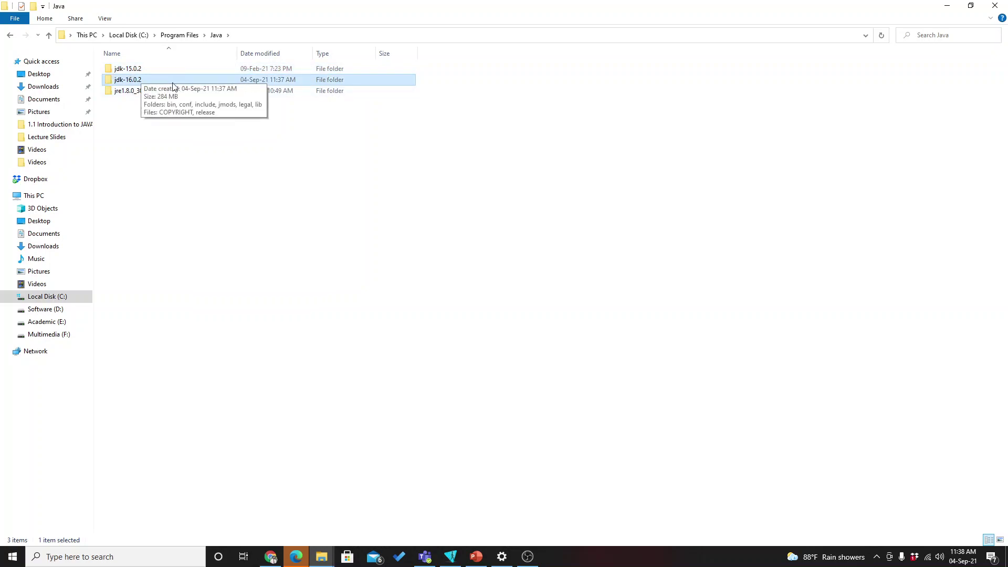
{"action": "double_click", "coordinate": [220, 79]}
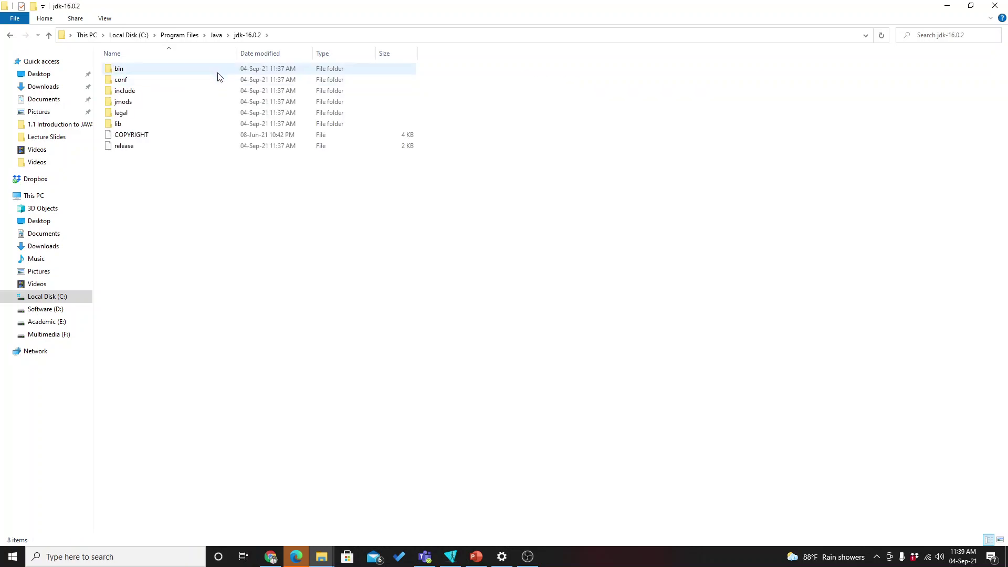
{"action": "double_click", "coordinate": [118, 69]}
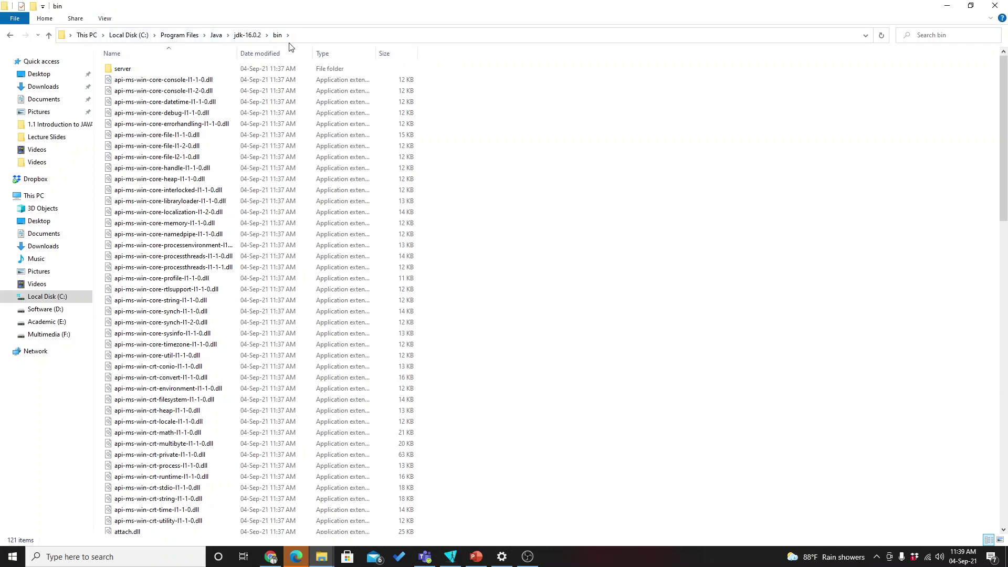
Copy the full path of the jdk-16.0.2 bin folder.
{"action": "left_click", "coordinate": [448, 35]}
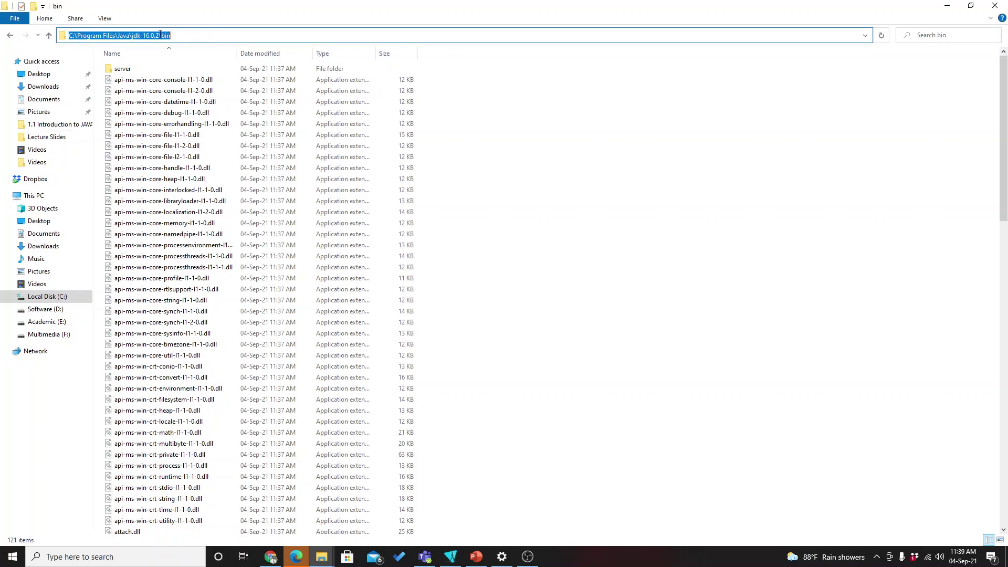
{"action": "left_click", "coordinate": [796, 285]}
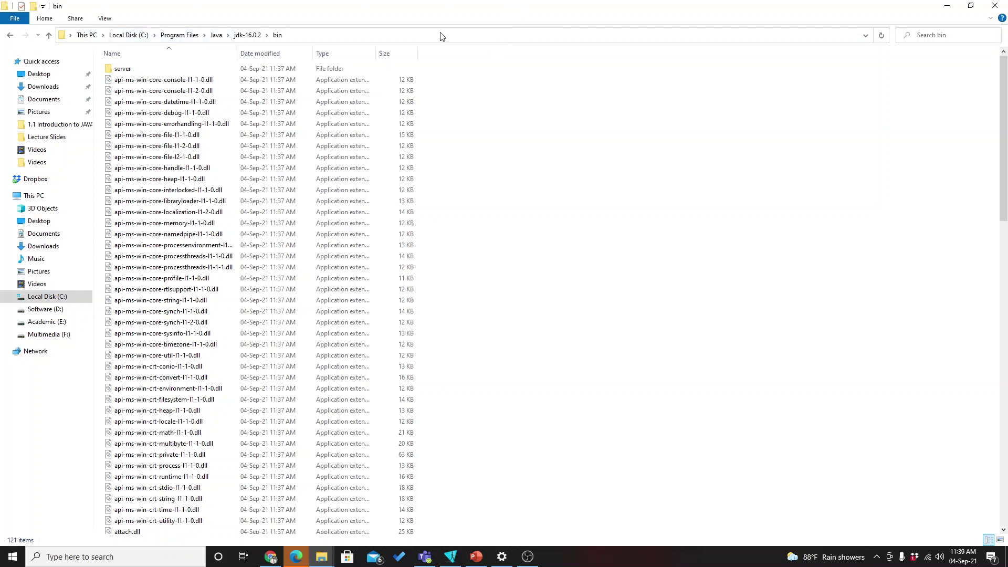
{"action": "left_click", "coordinate": [475, 35]}
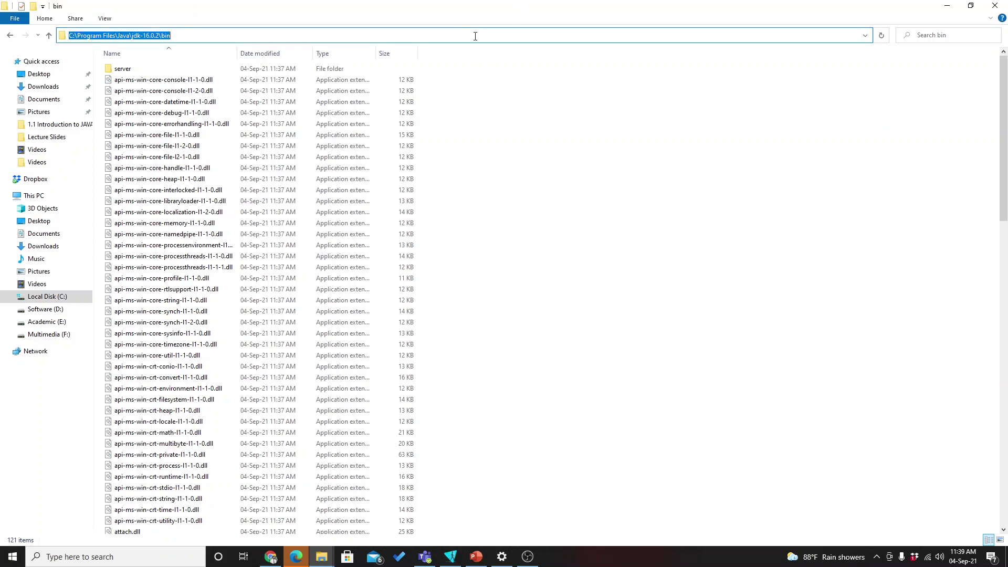
{"action": "right_click", "coordinate": [157, 36]}
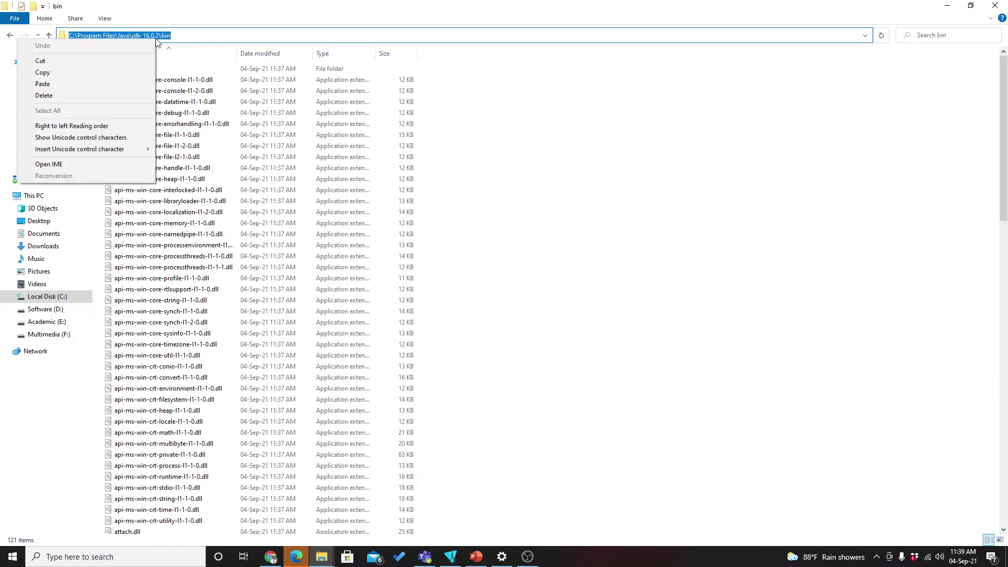
{"action": "left_click", "coordinate": [124, 73]}
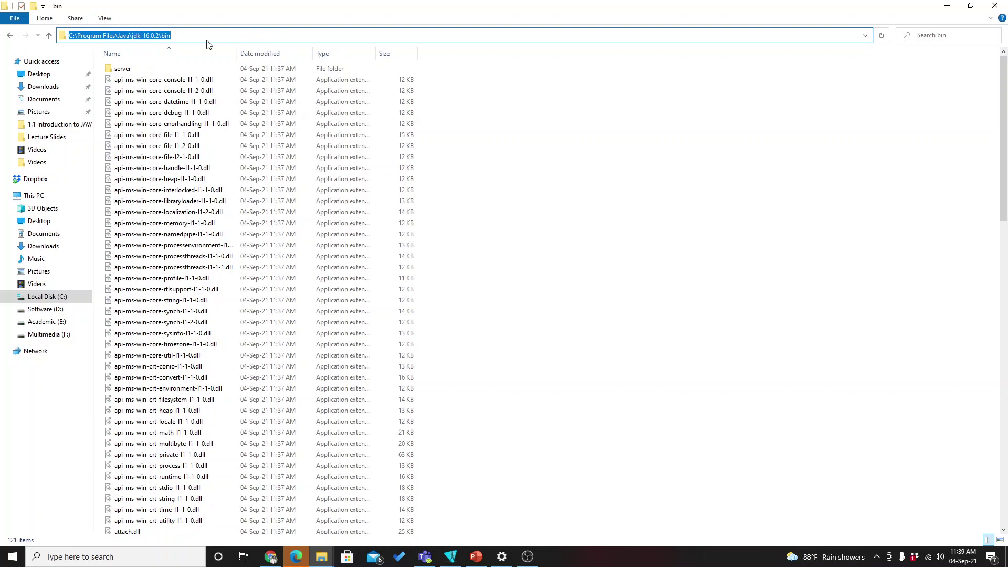
Search Windows for the system environment variables settings and open the Environment Variables dialog.
{"action": "left_click", "coordinate": [151, 559]}
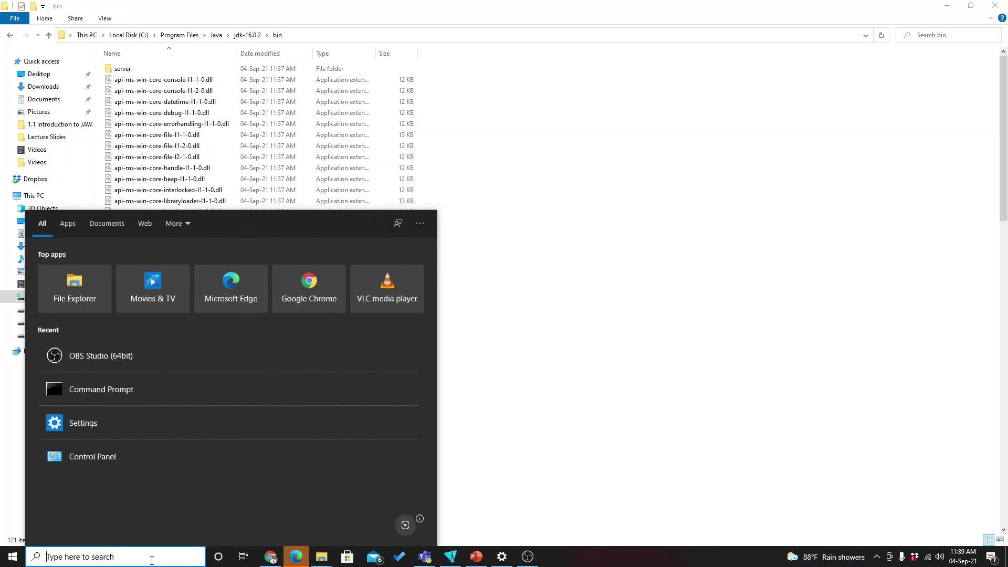
{"action": "type", "text": "envi"}
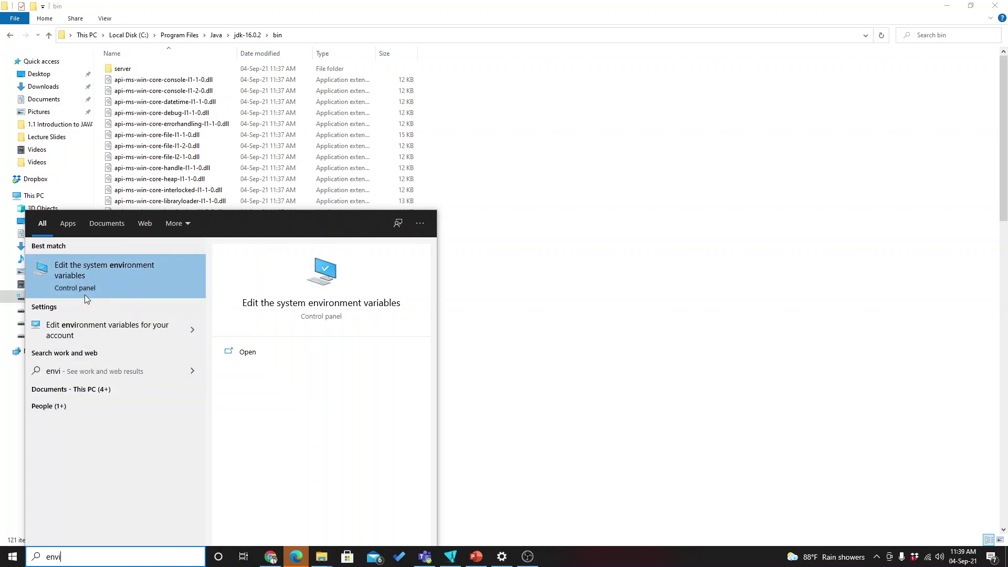
{"action": "left_click", "coordinate": [151, 282]}
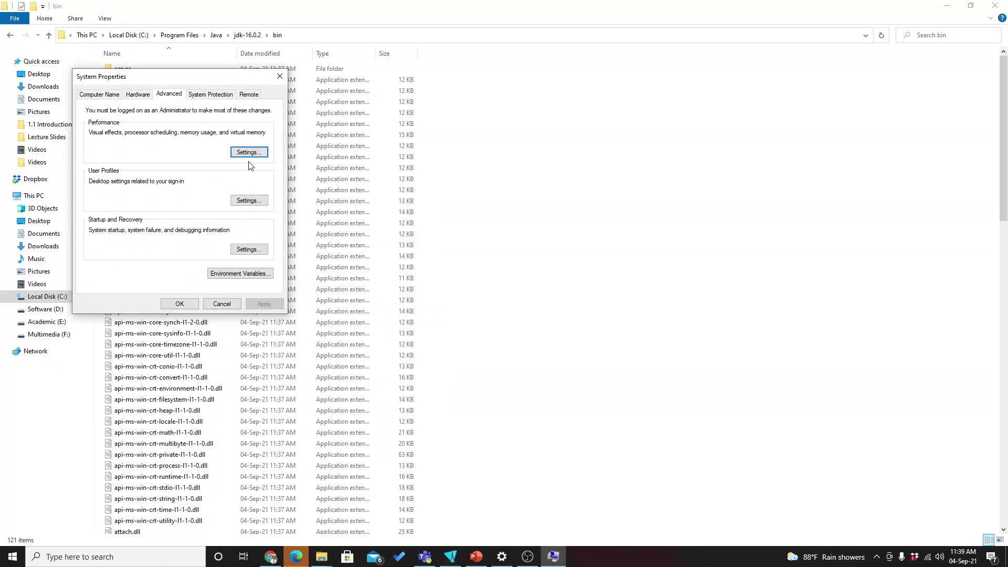
{"action": "left_click_drag", "start_coordinate": [240, 76], "coordinate": [710, 115]}
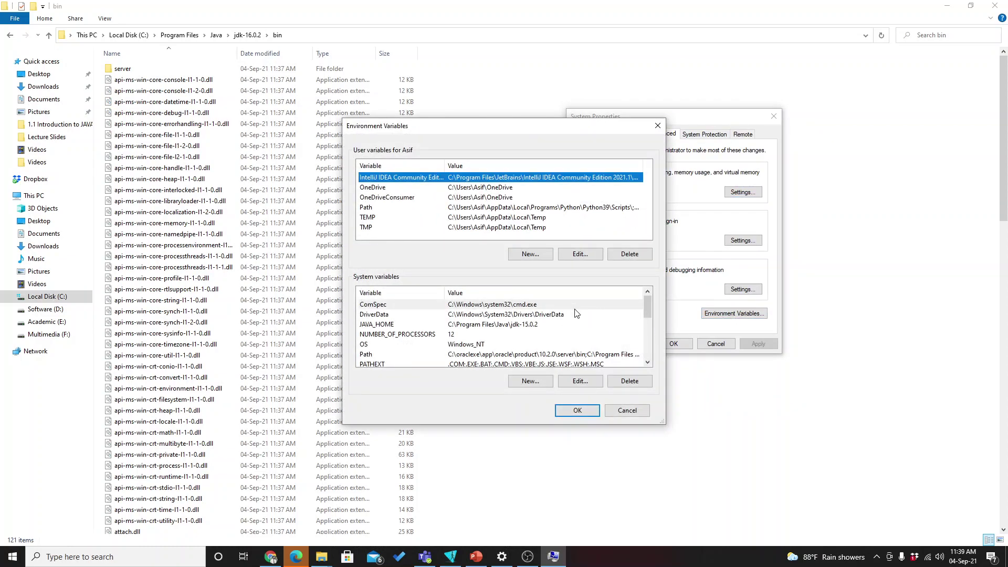
Add C:\Program Files\Java\jdk-16.0.2\bin as a new entry in the system variable Path.
{"action": "scroll", "coordinate": [576, 313], "scroll_direction": "down", "scroll_amount": 1}
{"action": "scroll", "coordinate": [576, 313], "scroll_direction": "up", "scroll_amount": 1}
{"action": "left_click", "coordinate": [553, 364]}
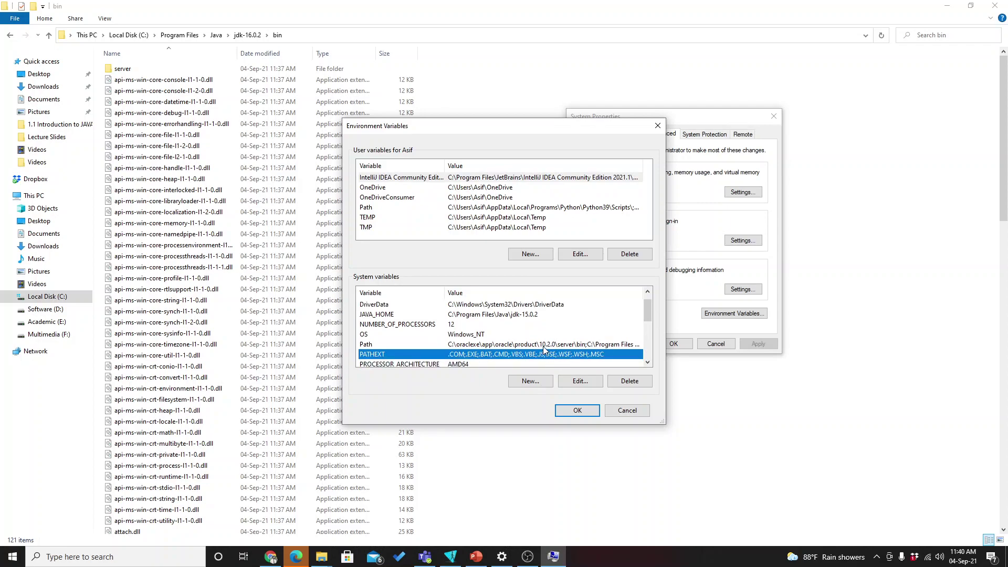
{"action": "left_click", "coordinate": [544, 346]}
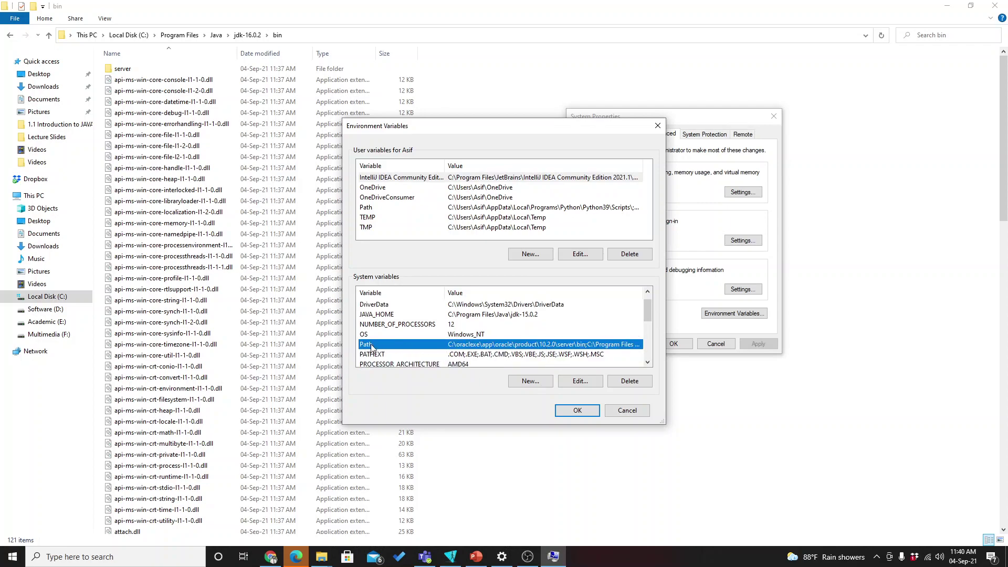
{"action": "left_click", "coordinate": [580, 382]}
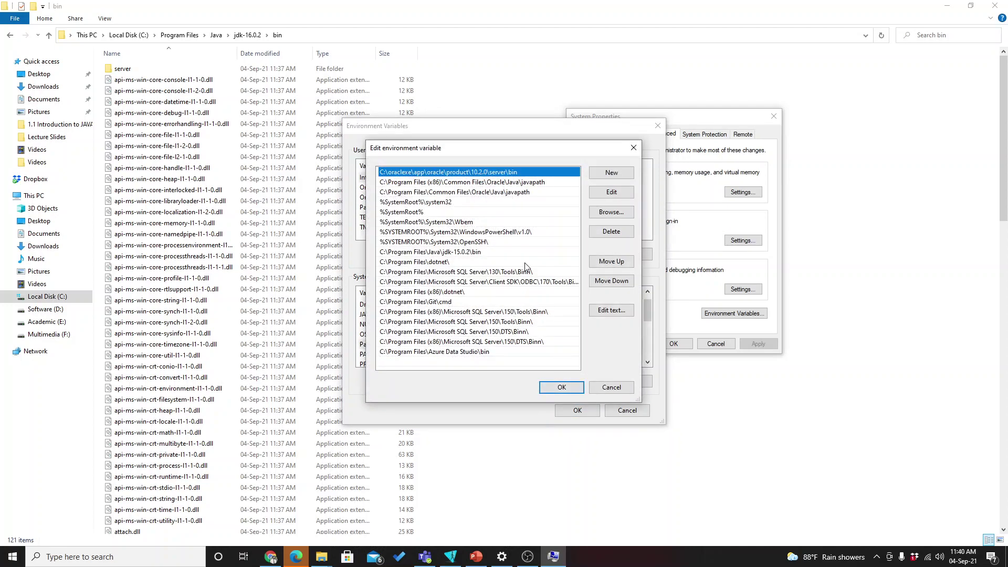
{"action": "left_click", "coordinate": [513, 366]}
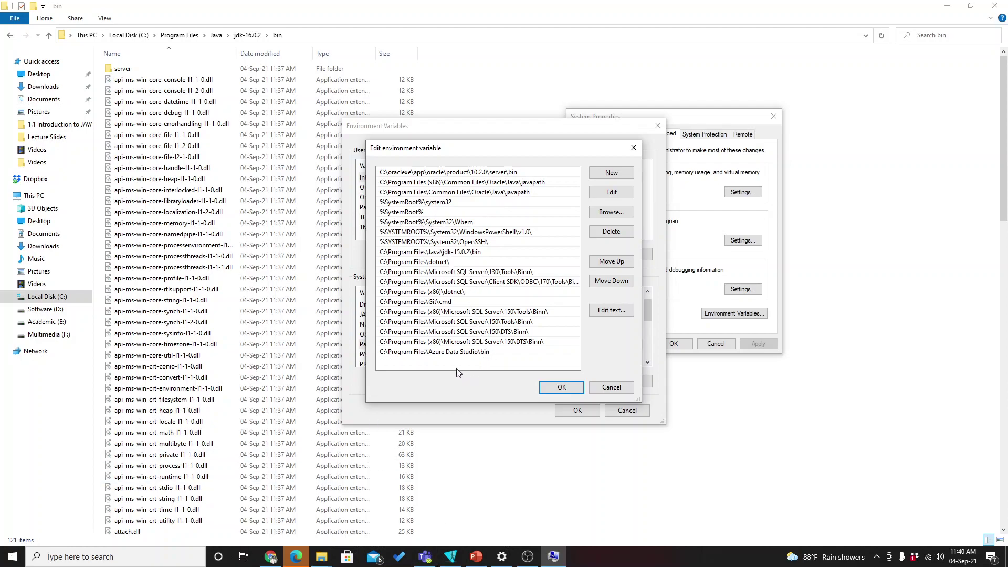
{"action": "left_click", "coordinate": [602, 175]}
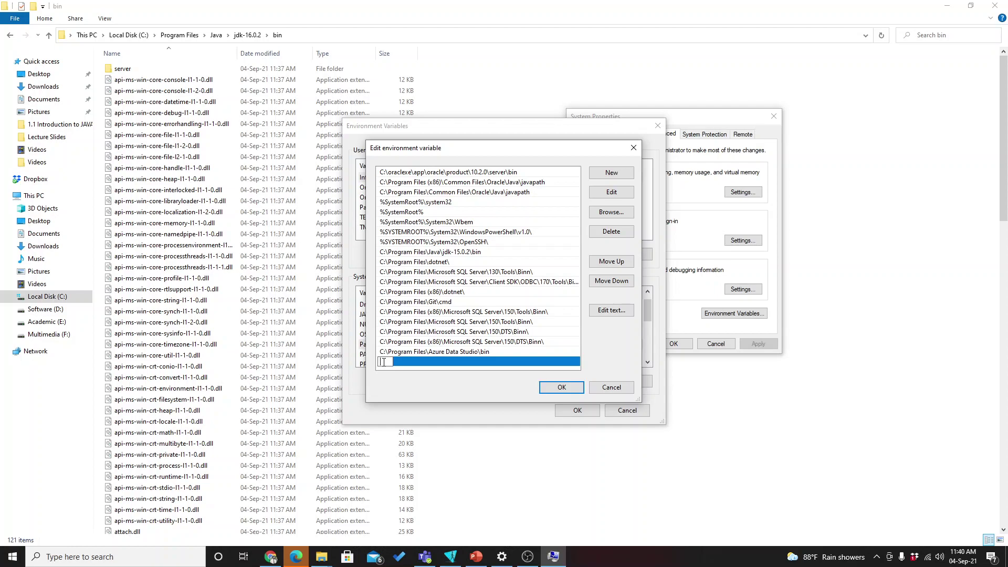
{"action": "key", "text": "ctrl+v"}
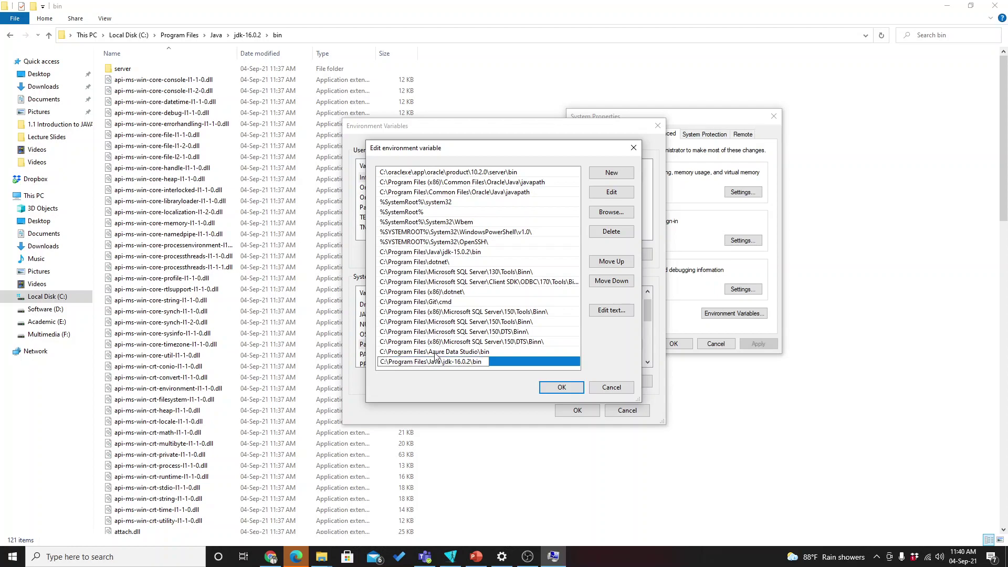
{"action": "left_click", "coordinate": [555, 389]}
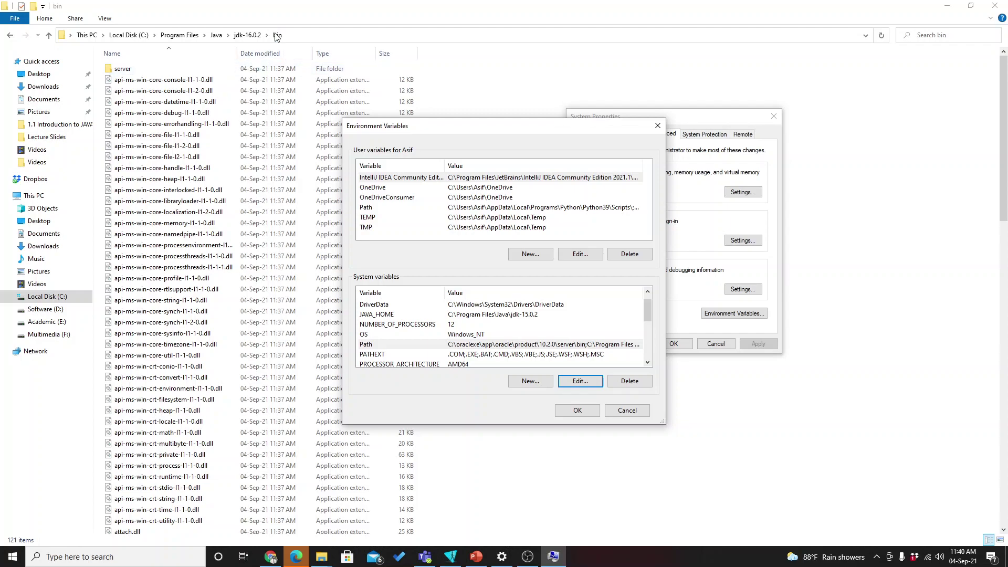
Go up to the jdk-16.0.2 folder in File Explorer and copy its full path.
{"action": "left_click", "coordinate": [488, 56]}
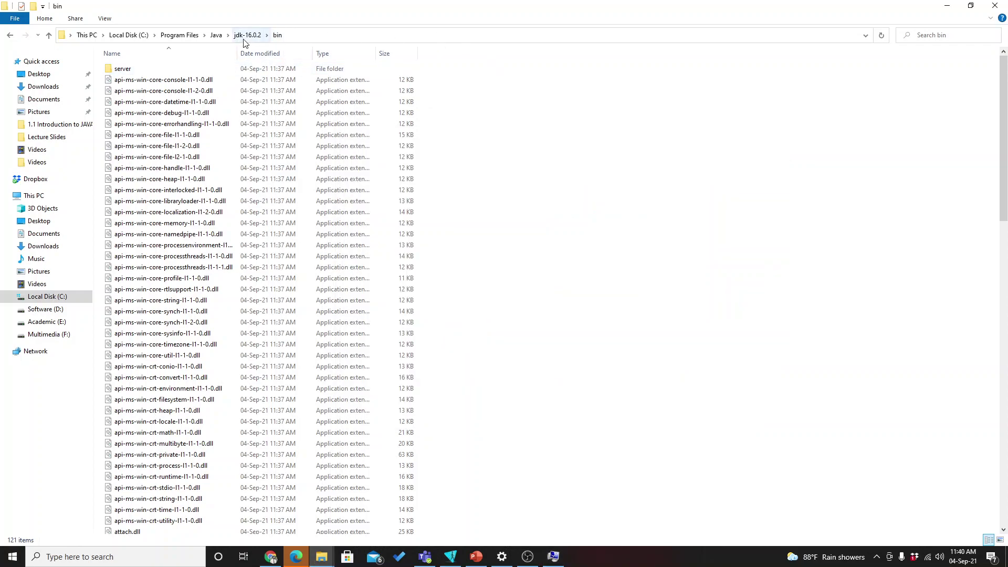
{"action": "left_click", "coordinate": [8, 39]}
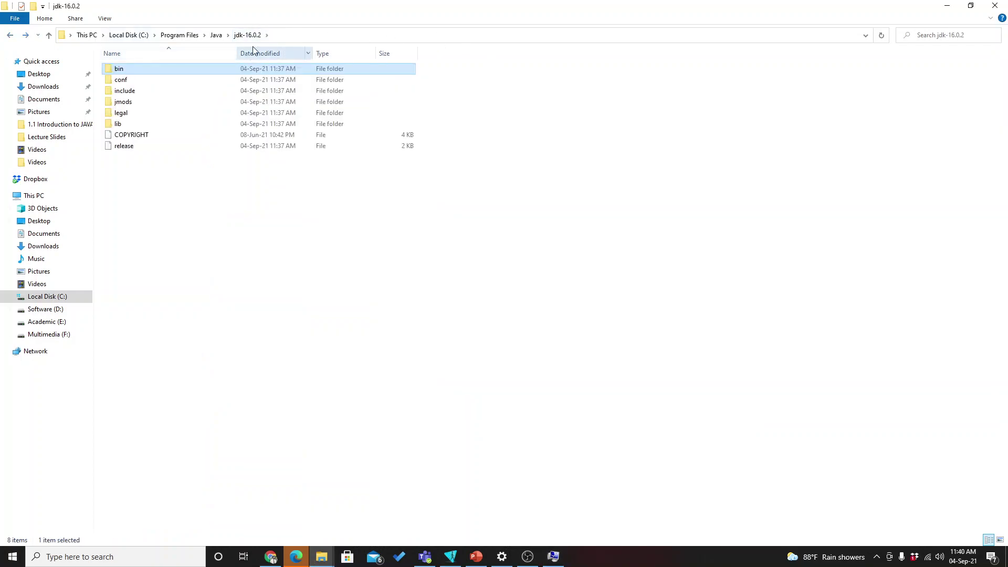
{"action": "left_click", "coordinate": [315, 255]}
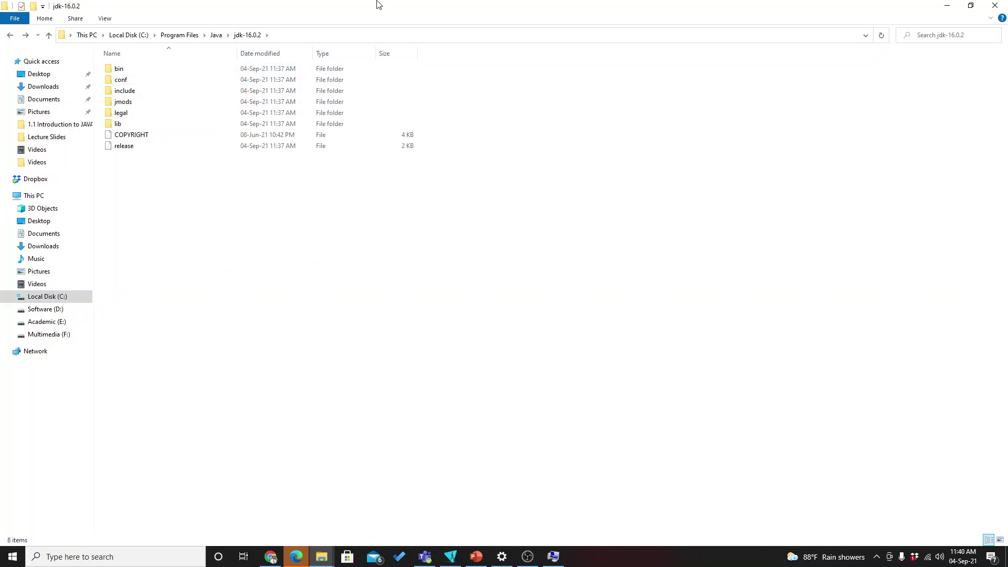
{"action": "left_click", "coordinate": [349, 36]}
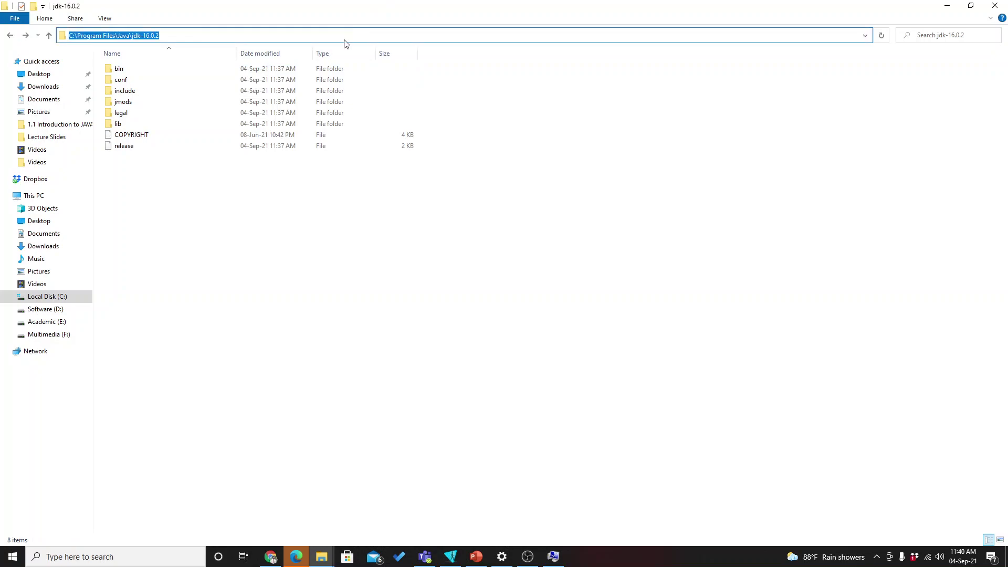
{"action": "left_click", "coordinate": [346, 199]}
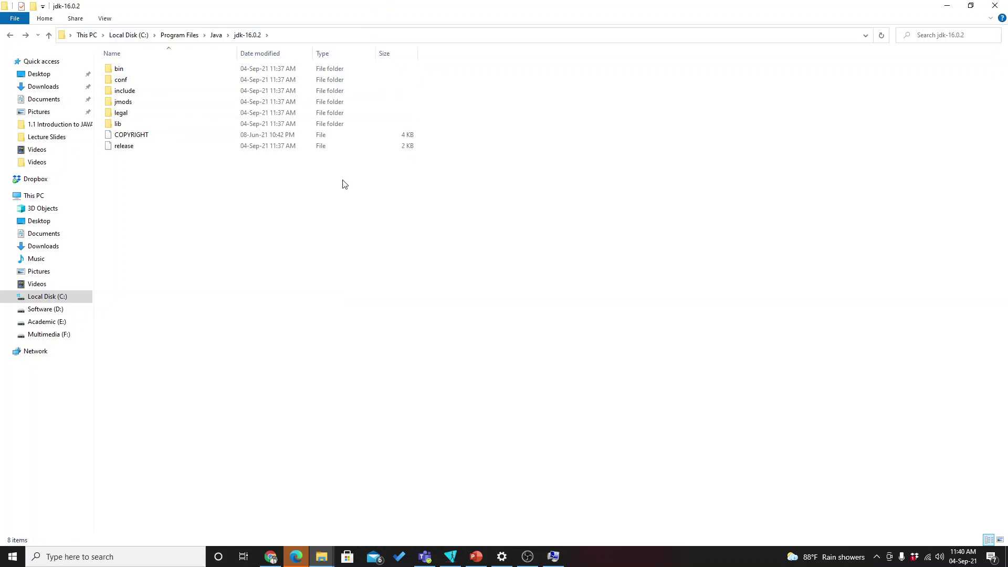
{"action": "left_click", "coordinate": [355, 38]}
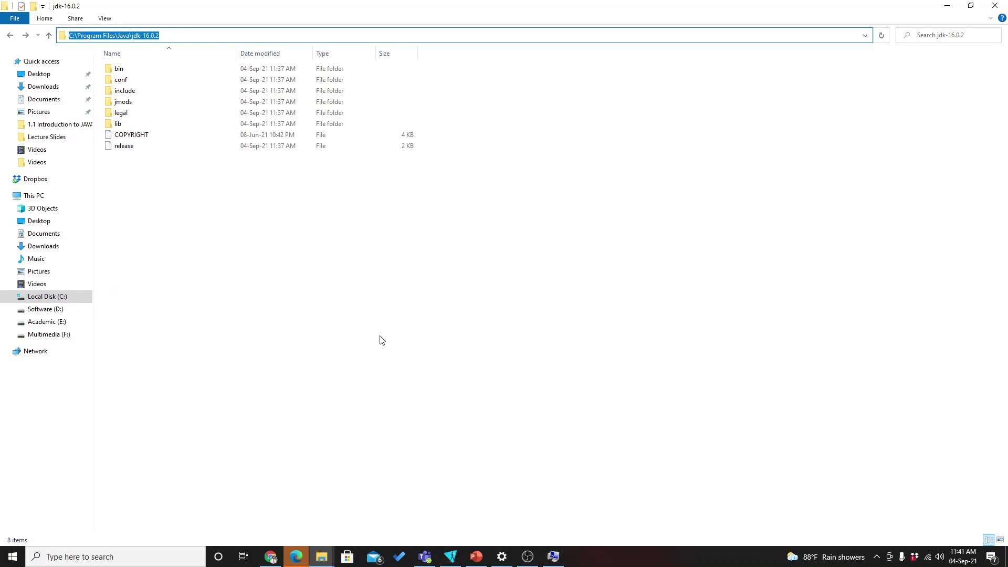
Create the system variable JAVA_HOME with the value C:\Program Files\Java\jdk-16.0.2, saving and closing the environment variable and system property dialogs.
{"action": "left_click", "coordinate": [553, 557]}
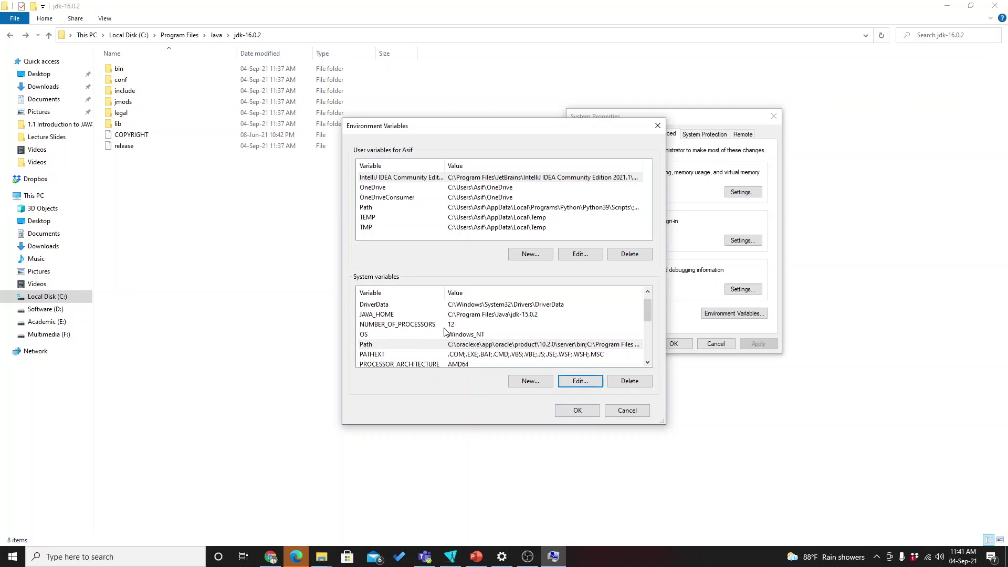
{"action": "scroll", "coordinate": [564, 327], "scroll_direction": "down", "scroll_amount": 3}
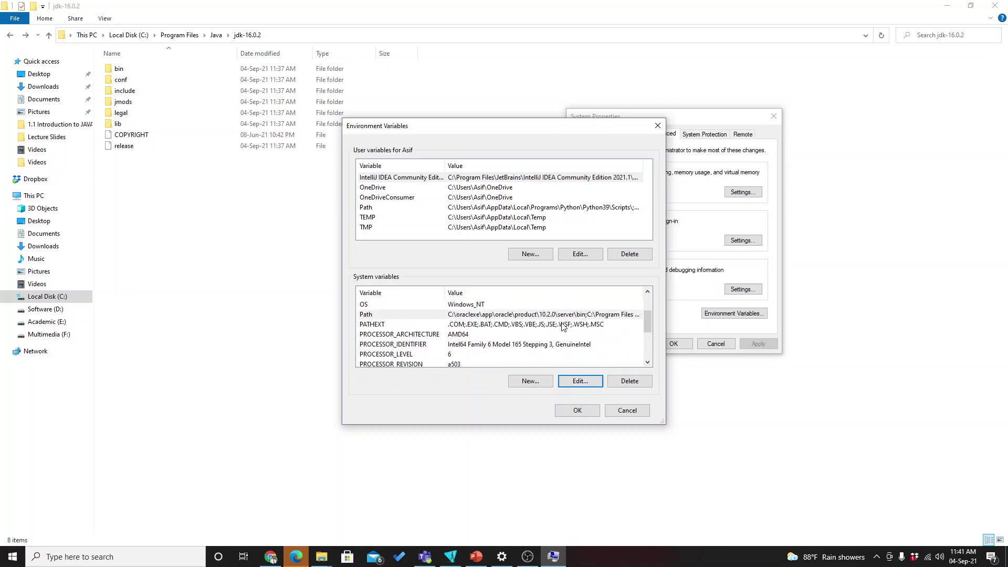
{"action": "left_click", "coordinate": [536, 385]}
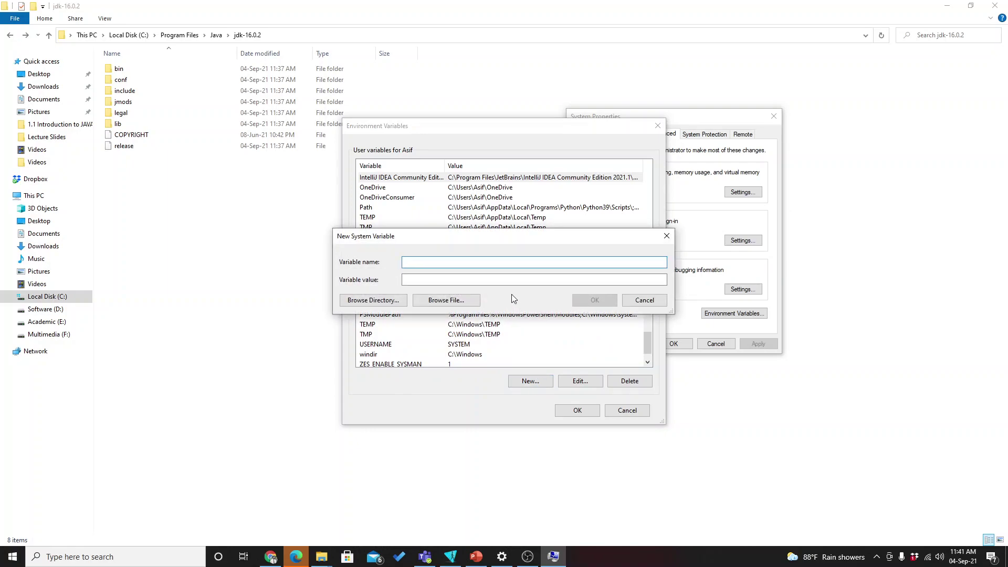
{"action": "type", "text": "JAVA_HOME"}
{"action": "left_click", "coordinate": [562, 280]}
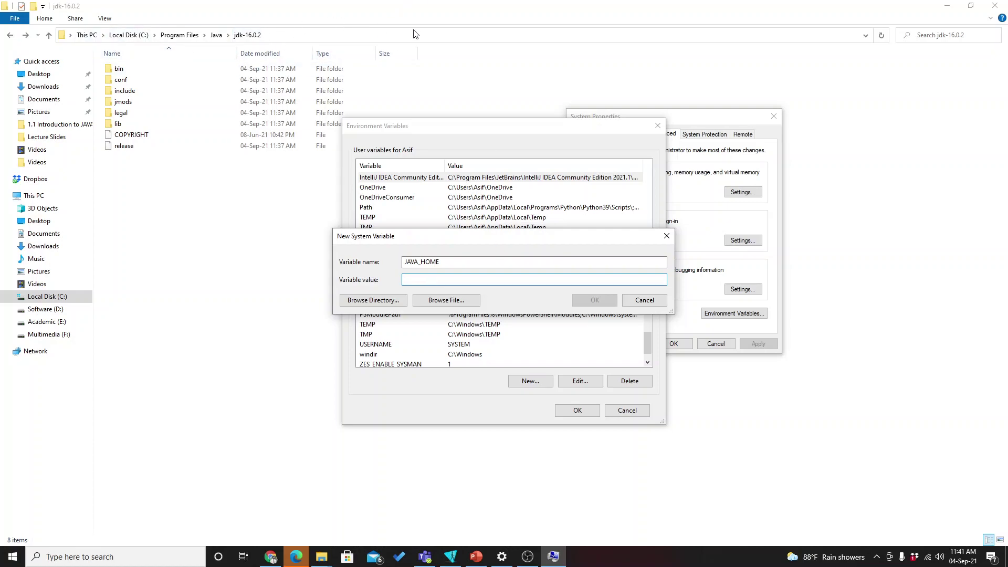
{"action": "left_click", "coordinate": [485, 282]}
{"action": "key", "text": "ctrl+v"}
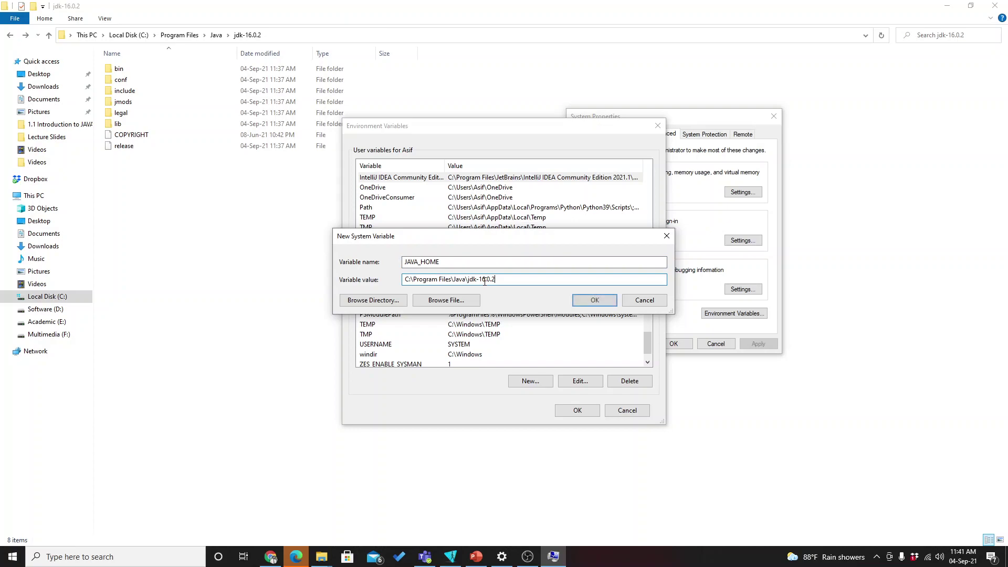
{"action": "left_click", "coordinate": [605, 304]}
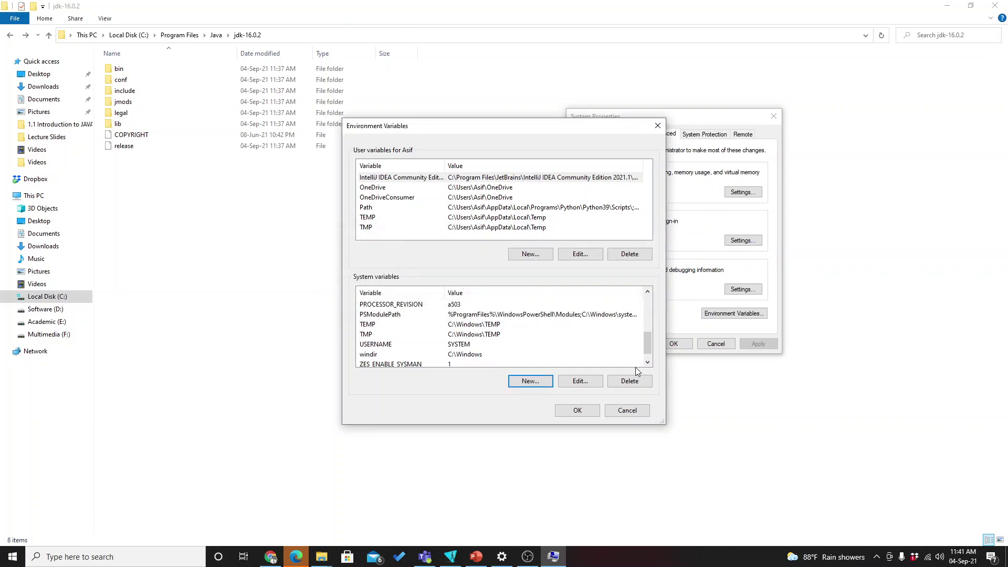
{"action": "left_click", "coordinate": [581, 412]}
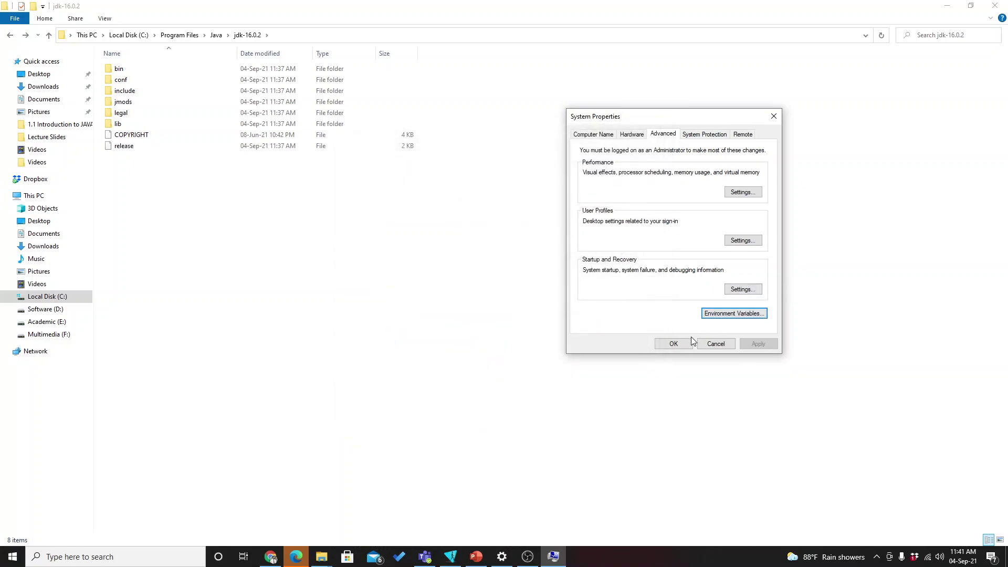
{"action": "left_click", "coordinate": [673, 344]}
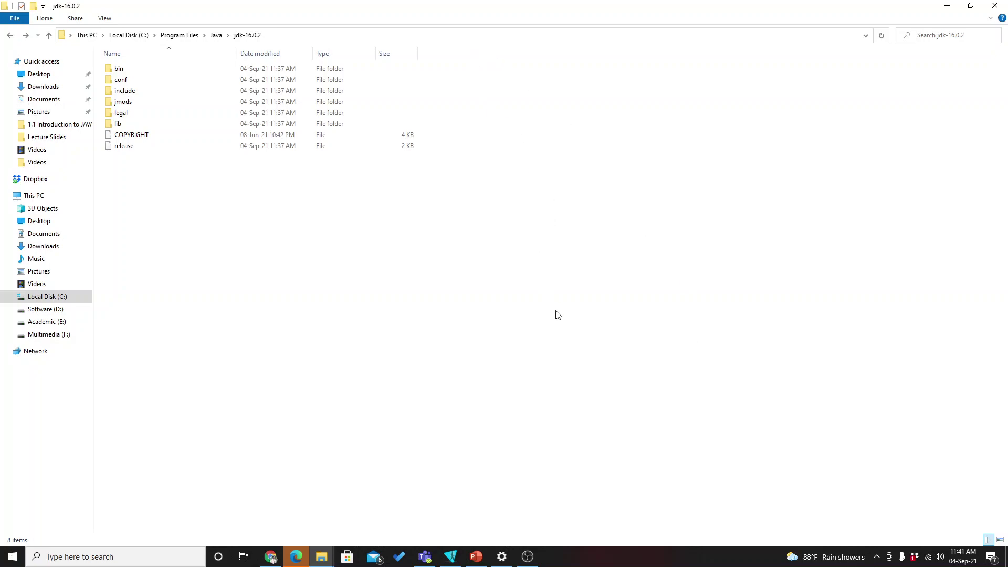
Browse from Local Disk (C:) to Program Files\Java and select the jdk-16.0.2 folder.
{"action": "left_click", "coordinate": [144, 37]}
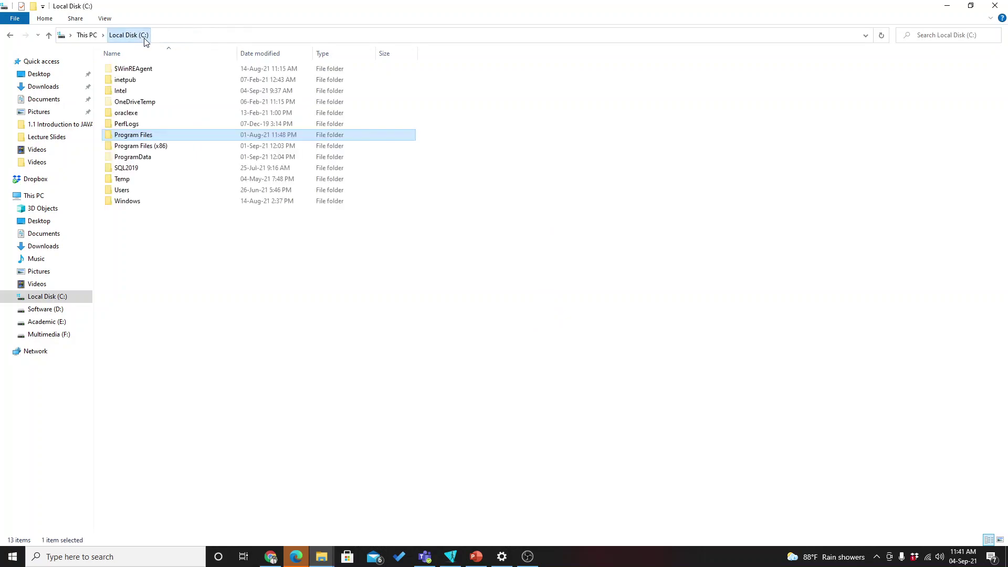
{"action": "double_click", "coordinate": [194, 139]}
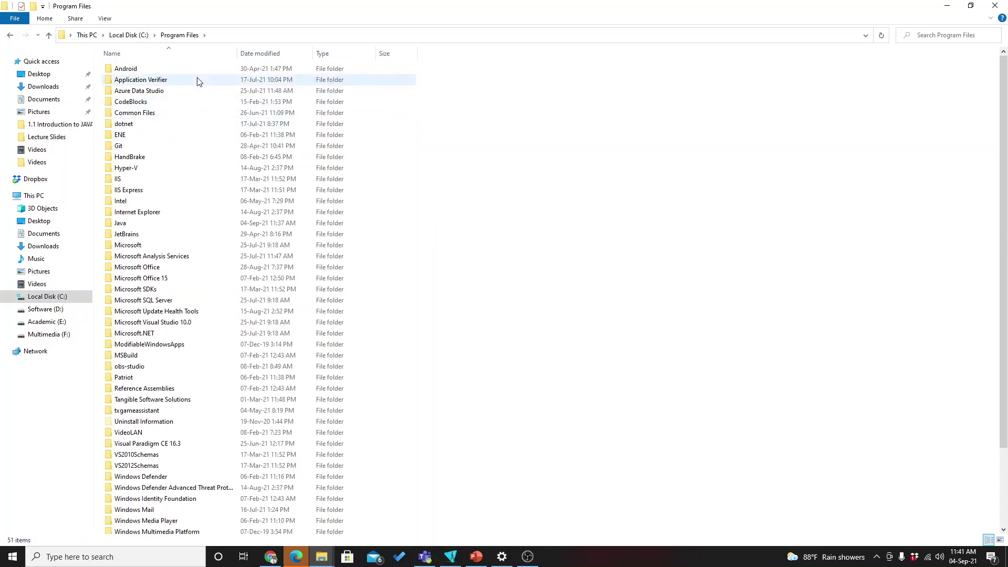
{"action": "double_click", "coordinate": [243, 226]}
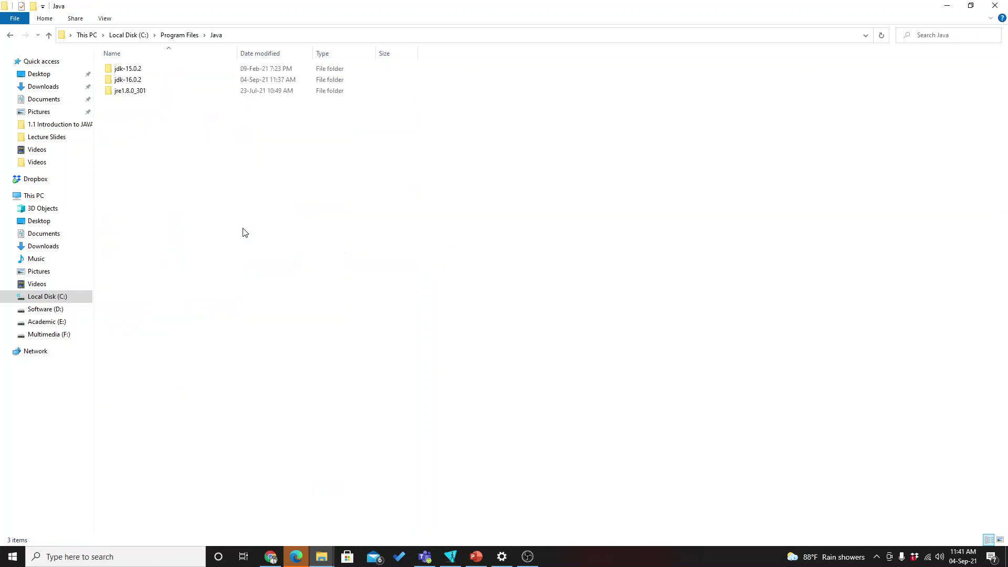
{"action": "left_click", "coordinate": [253, 80]}
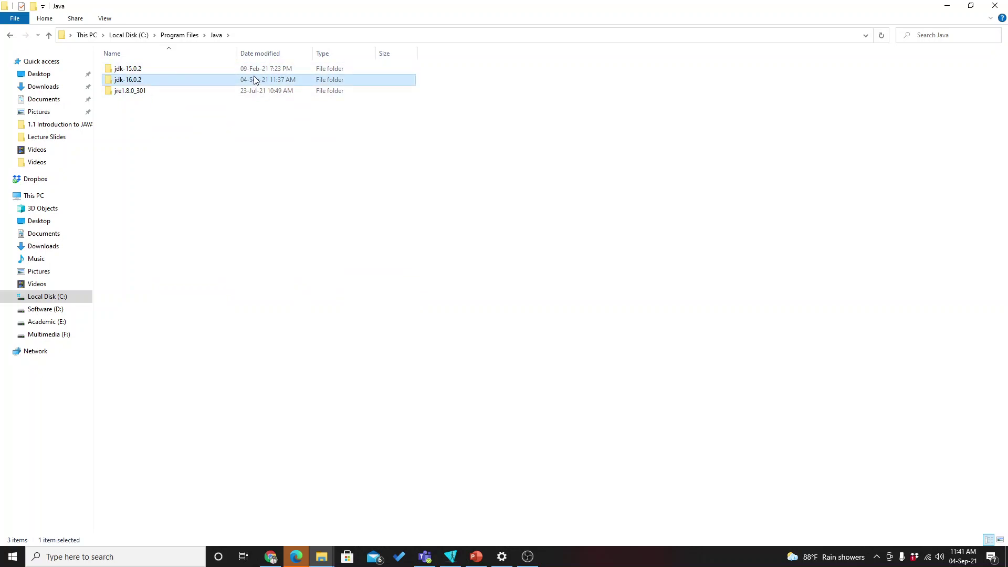
{"action": "left_click", "coordinate": [225, 68]}
{"action": "left_click", "coordinate": [238, 93]}
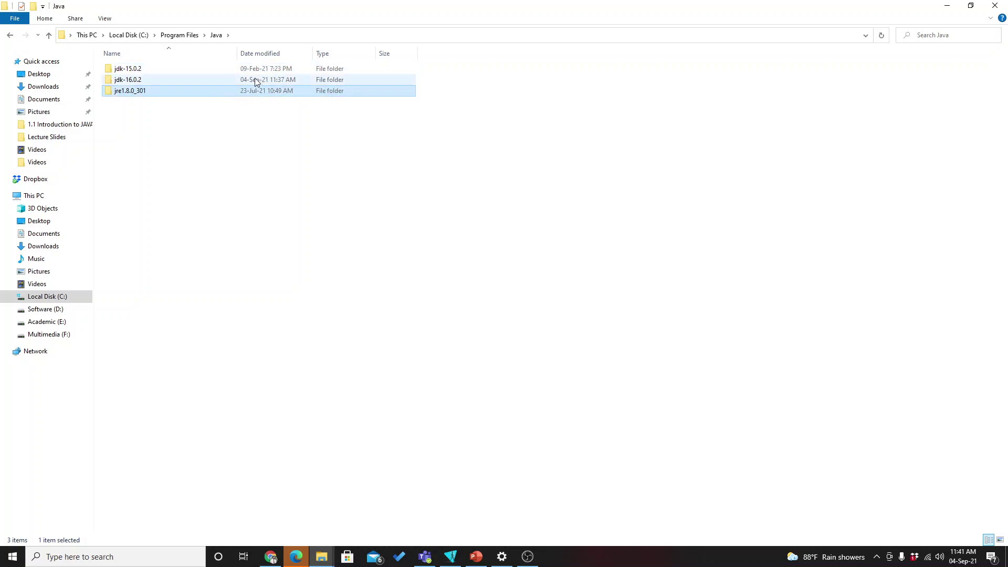
{"action": "left_click", "coordinate": [255, 84]}
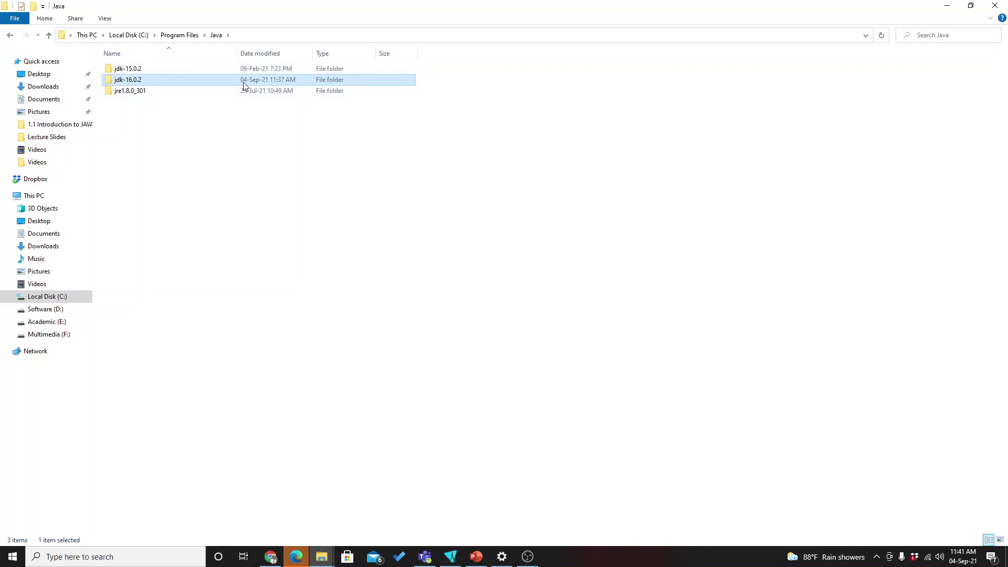
Open the bin folder inside jdk-16.0.2 and copy its full path.
{"action": "double_click", "coordinate": [244, 82]}
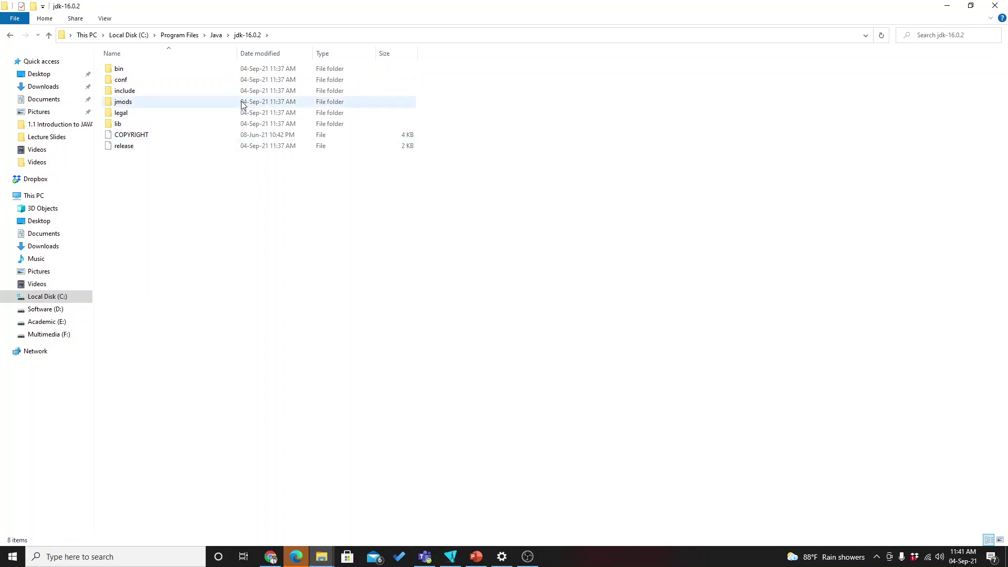
{"action": "double_click", "coordinate": [225, 73]}
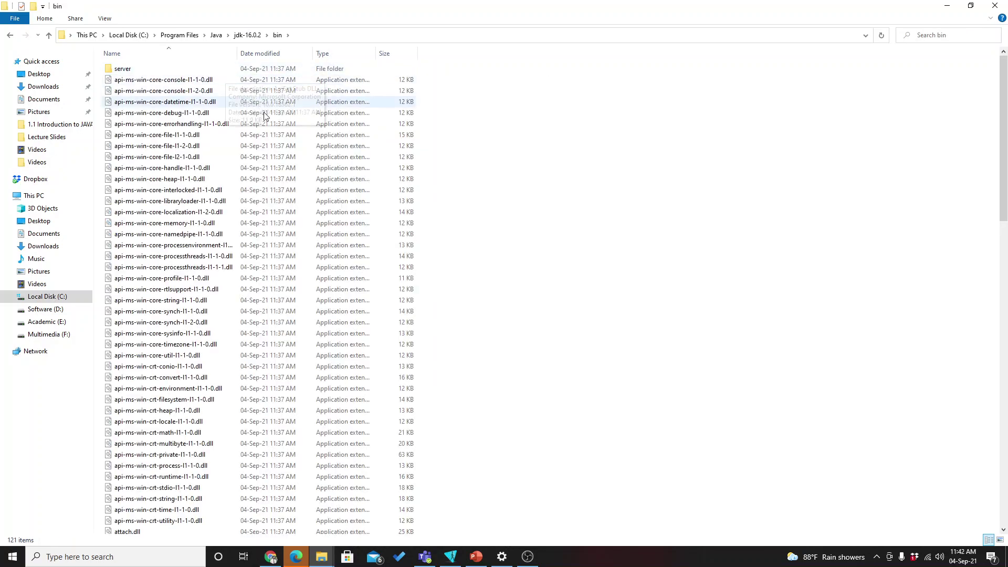
{"action": "left_click", "coordinate": [404, 36]}
{"action": "key", "text": "ctrl+c"}
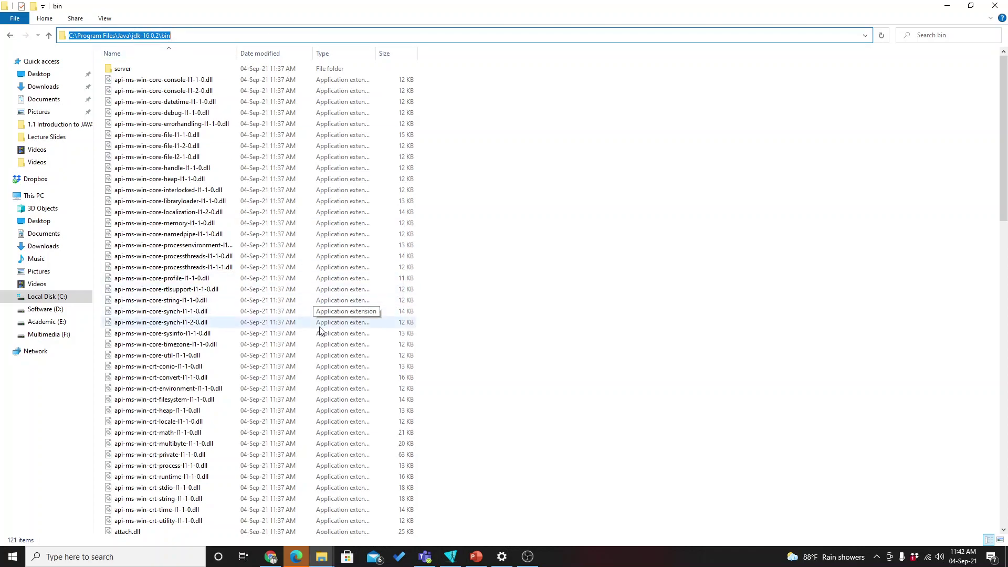
Search Windows for the system environment variables settings and reopen the Environment Variables dialog.
{"action": "left_click", "coordinate": [55, 427]}
{"action": "left_click", "coordinate": [176, 565]}
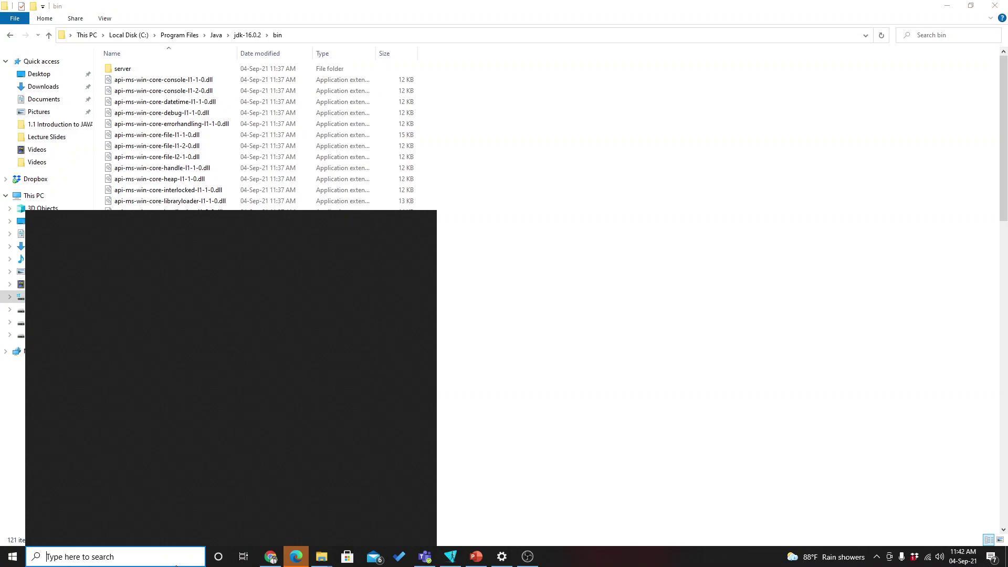
{"action": "type", "text": "envi"}
{"action": "key", "text": "Return"}
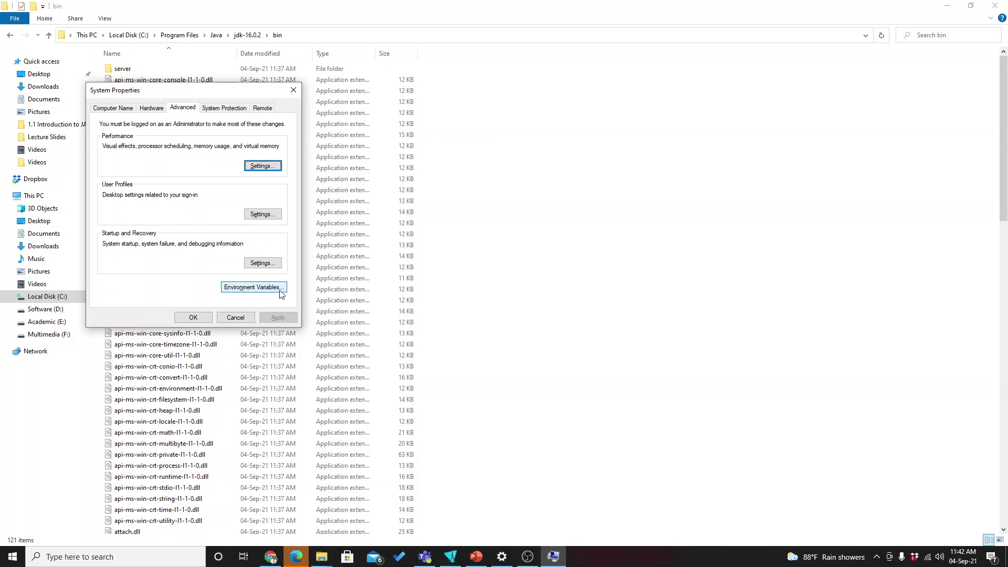
{"action": "left_click", "coordinate": [279, 291]}
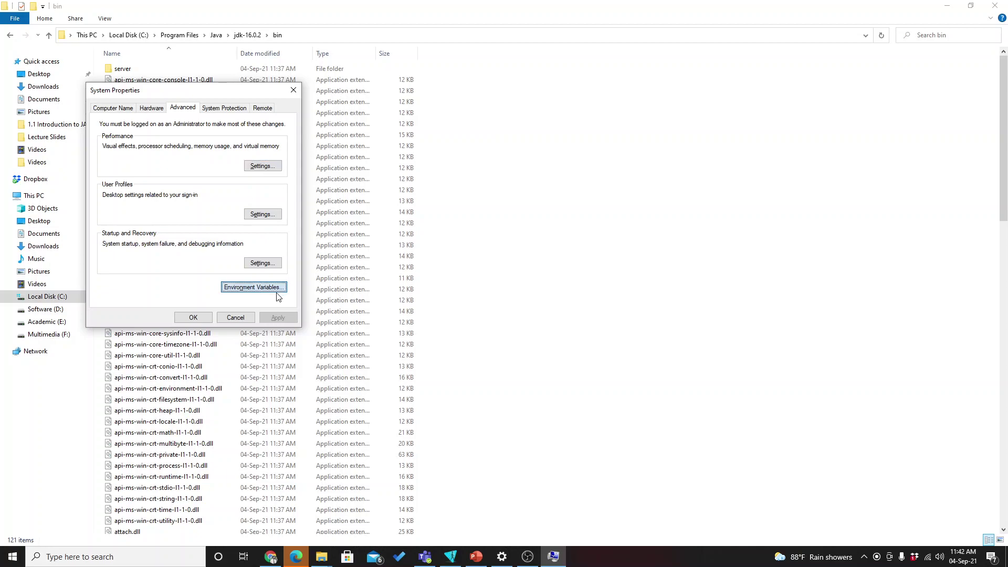
Try to add C:\Program Files\Java\jdk-16.0.2\bin as another entry in the system variable Path, discarding the edit.
{"action": "scroll", "coordinate": [541, 326], "scroll_direction": "down", "scroll_amount": 2}
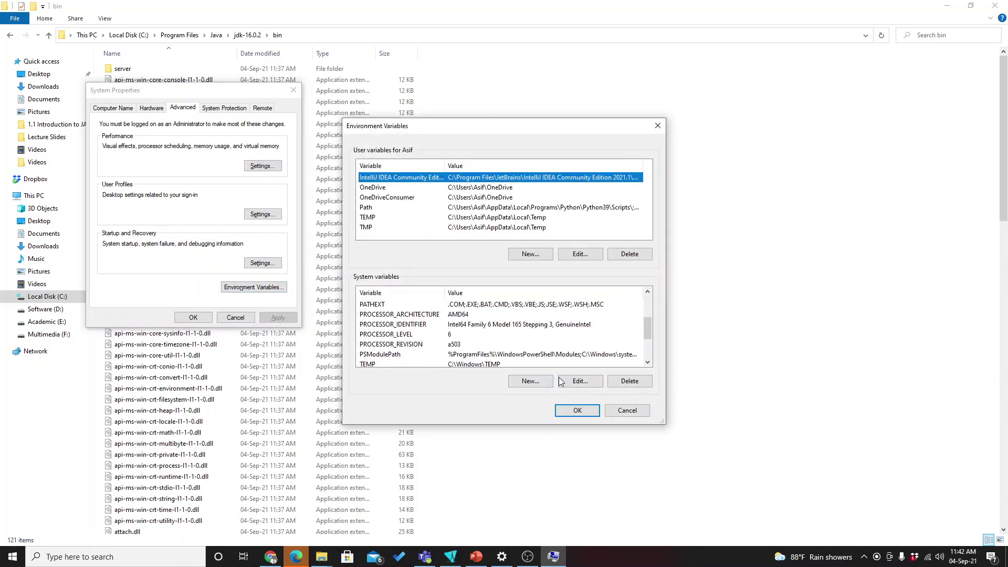
{"action": "scroll", "coordinate": [549, 339], "scroll_direction": "down", "scroll_amount": 2}
{"action": "scroll", "coordinate": [546, 338], "scroll_direction": "up", "scroll_amount": 4}
{"action": "scroll", "coordinate": [546, 338], "scroll_direction": "down", "scroll_amount": 1}
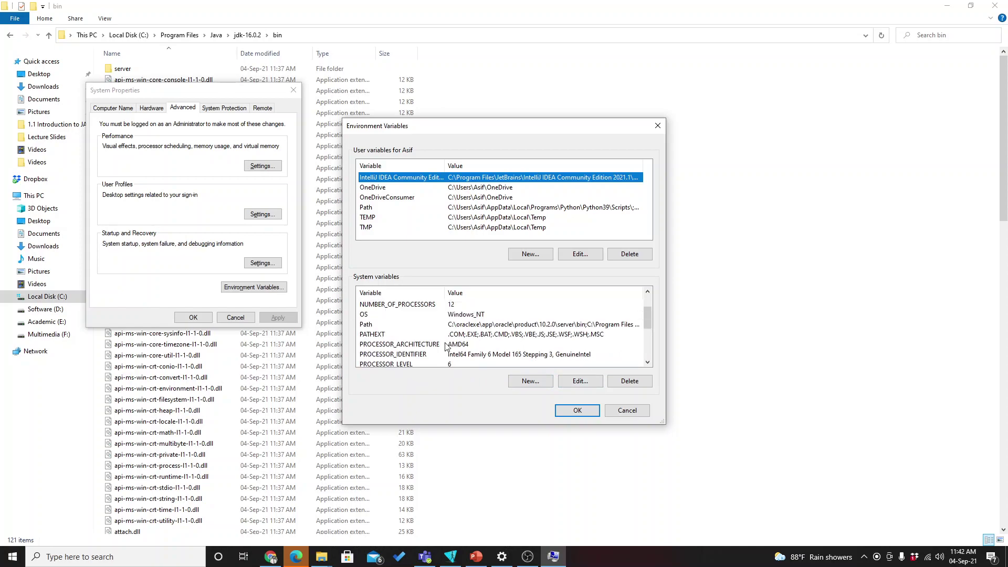
{"action": "left_click", "coordinate": [400, 326]}
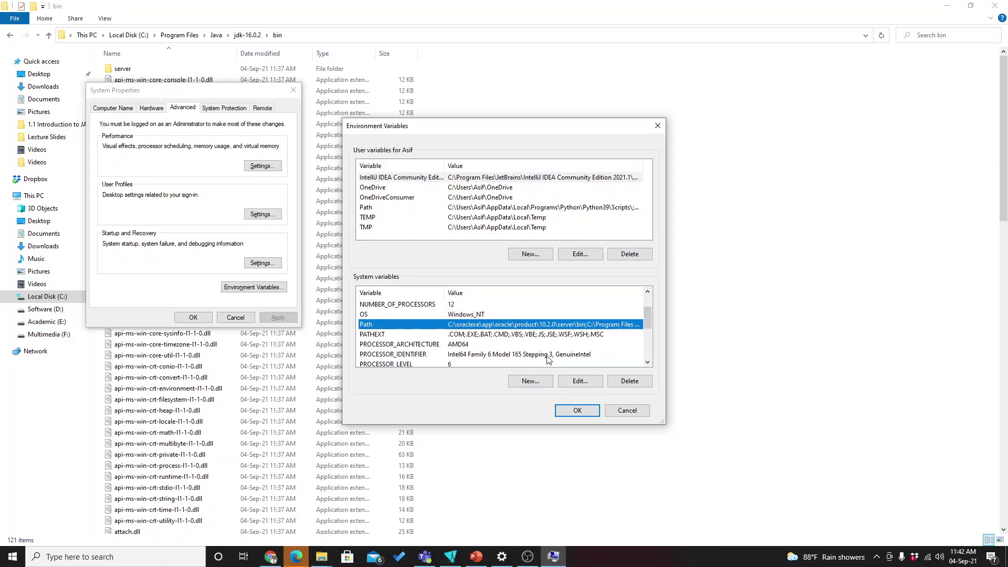
{"action": "left_click", "coordinate": [576, 382]}
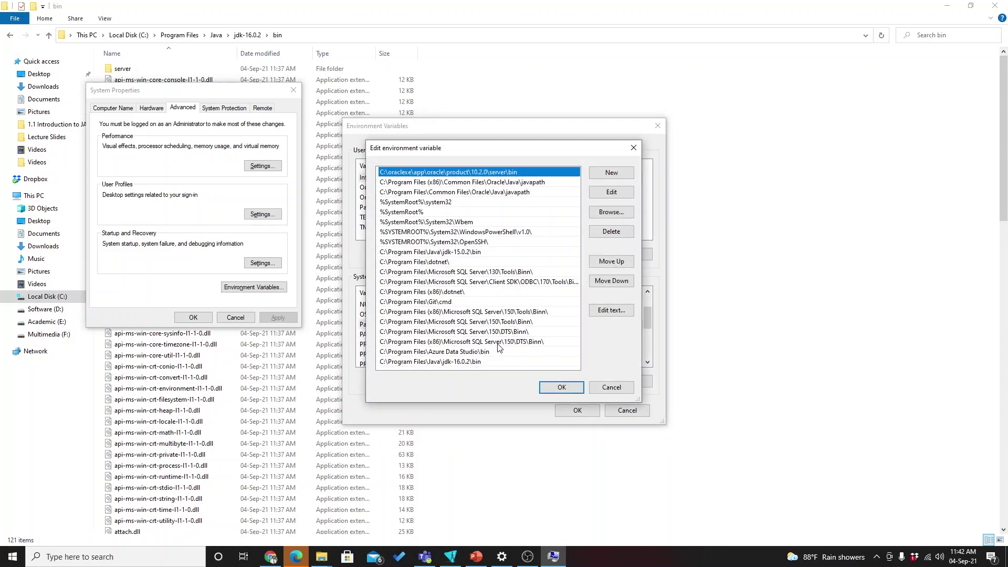
{"action": "left_click", "coordinate": [612, 173]}
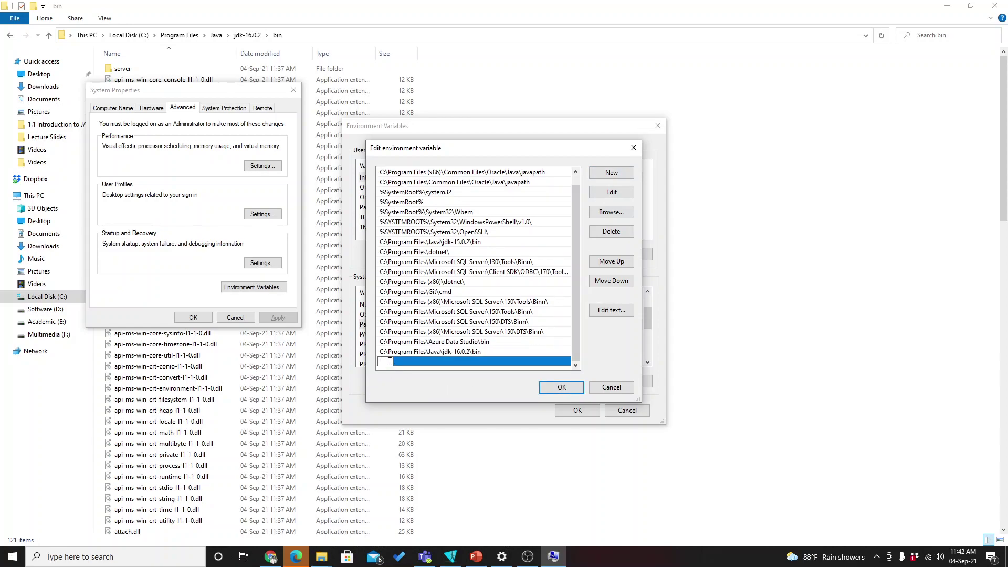
{"action": "key", "text": "ctrl+v"}
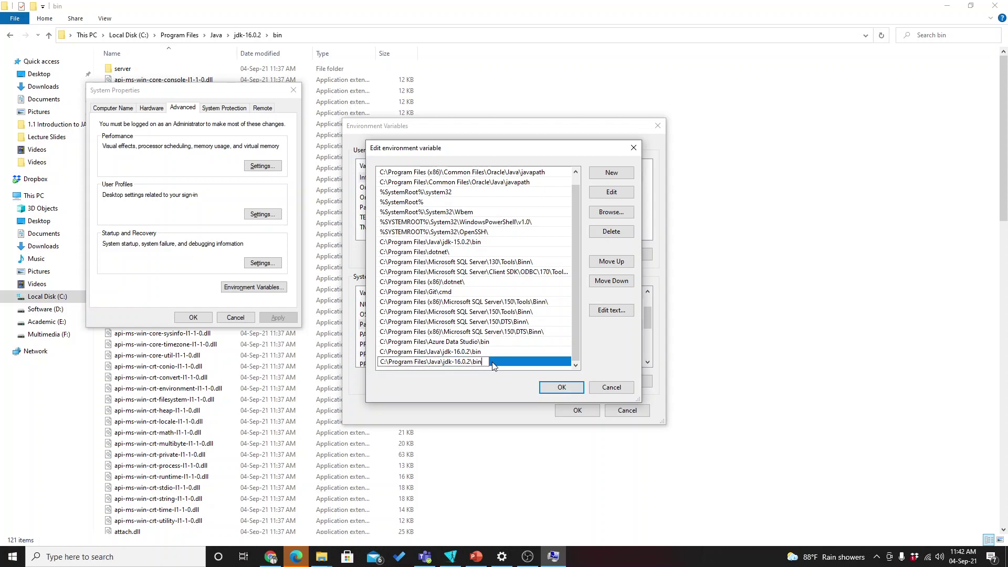
{"action": "left_click", "coordinate": [619, 389]}
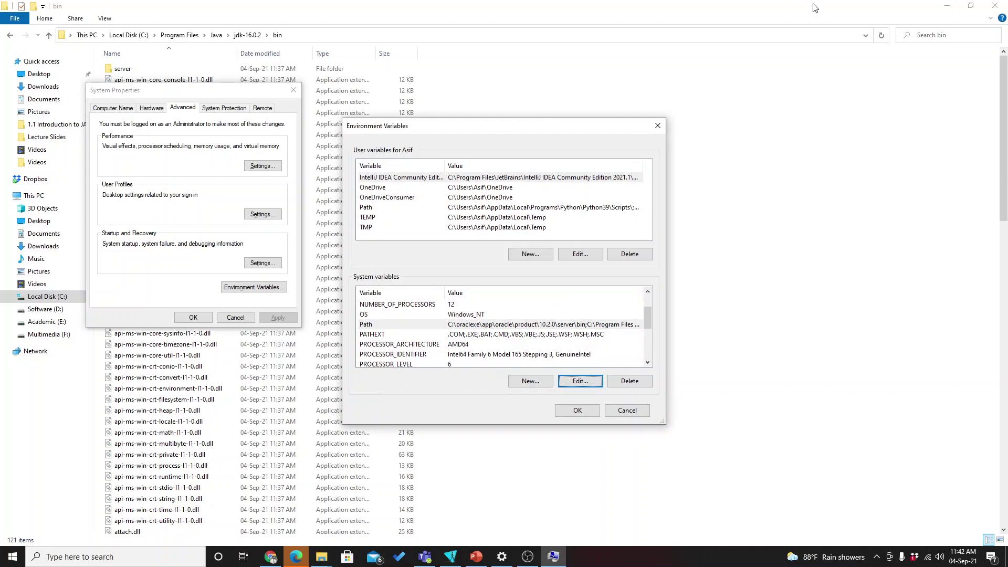
Return to the jdk-16.0.2 folder in File Explorer and copy its full path.
{"action": "left_click", "coordinate": [808, 164]}
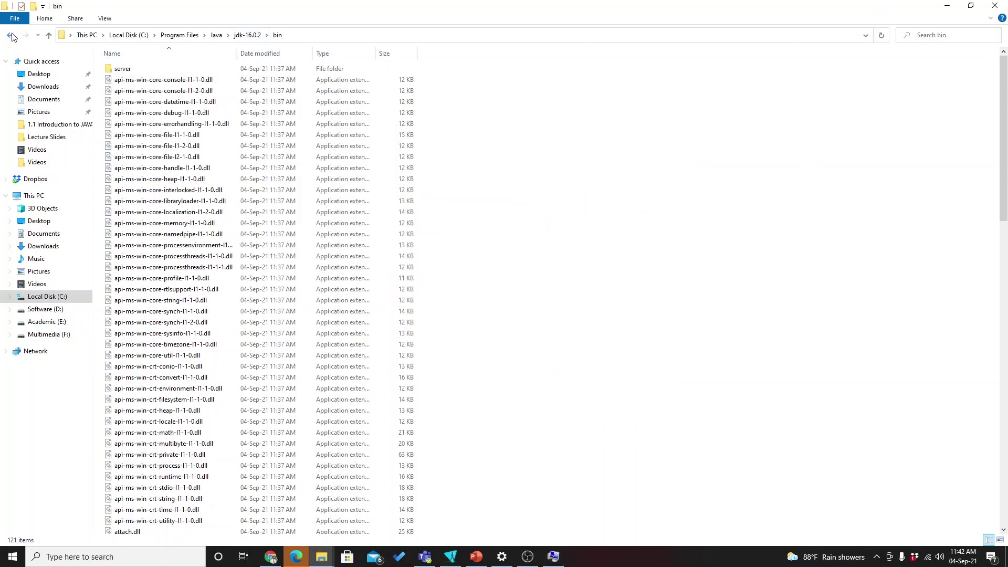
{"action": "left_click", "coordinate": [10, 34]}
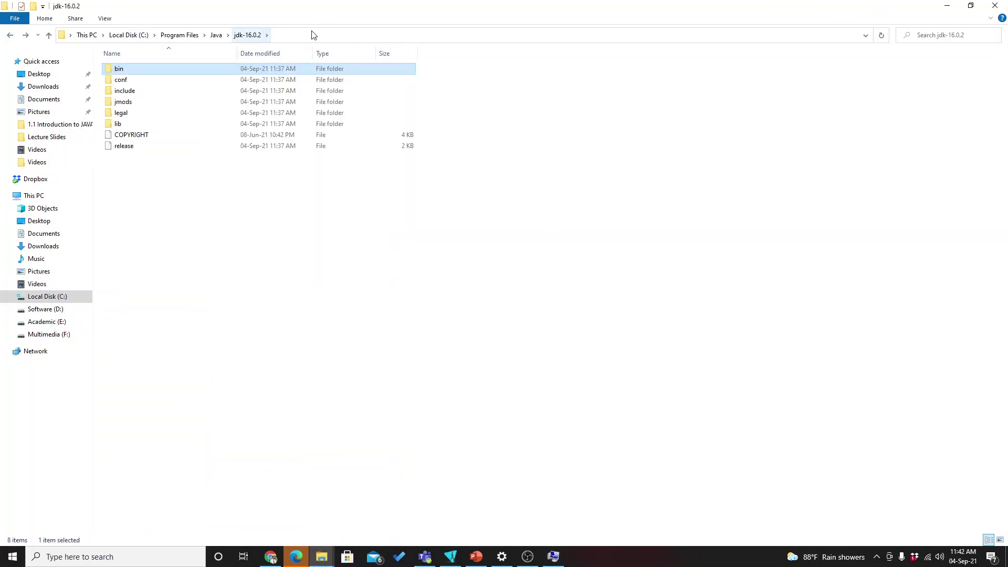
{"action": "left_click", "coordinate": [381, 42]}
{"action": "key", "text": "ctrl+c"}
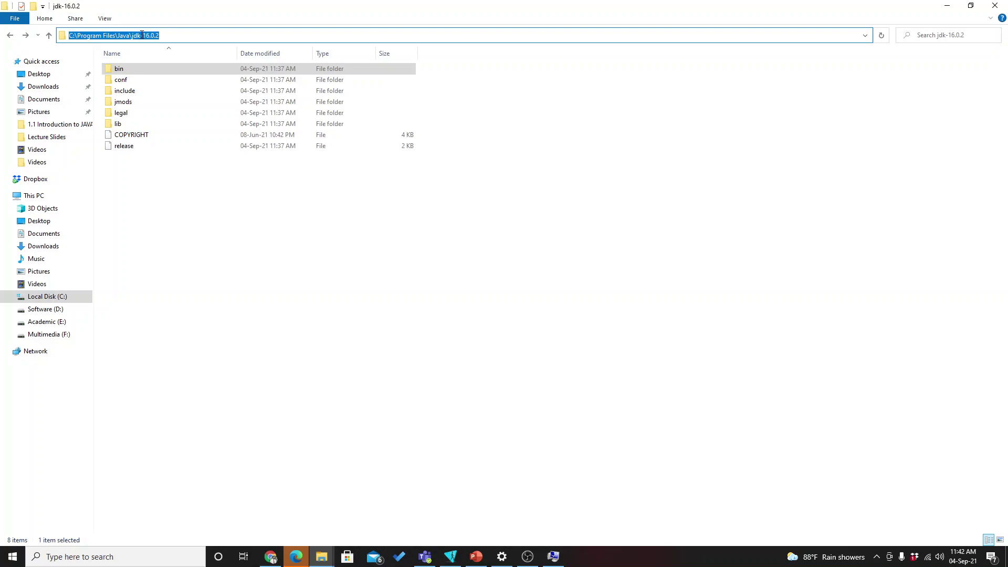
{"action": "left_click", "coordinate": [360, 240]}
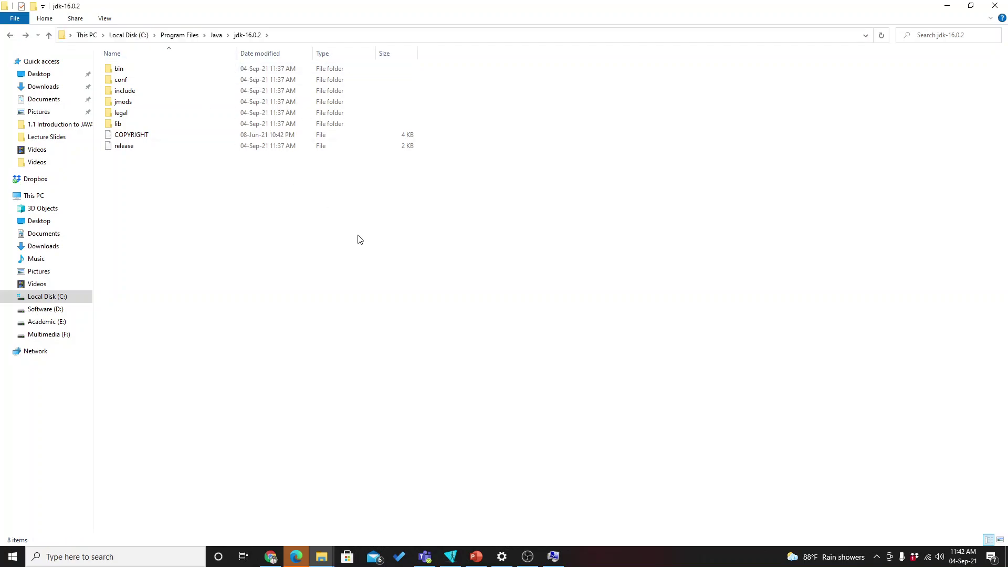
Try to create the system variable JAVA_HOME with the value C:\Program Files\Java\jdk-16.0.2, discarding the entry and leaving the system settings.
{"action": "left_click", "coordinate": [558, 560]}
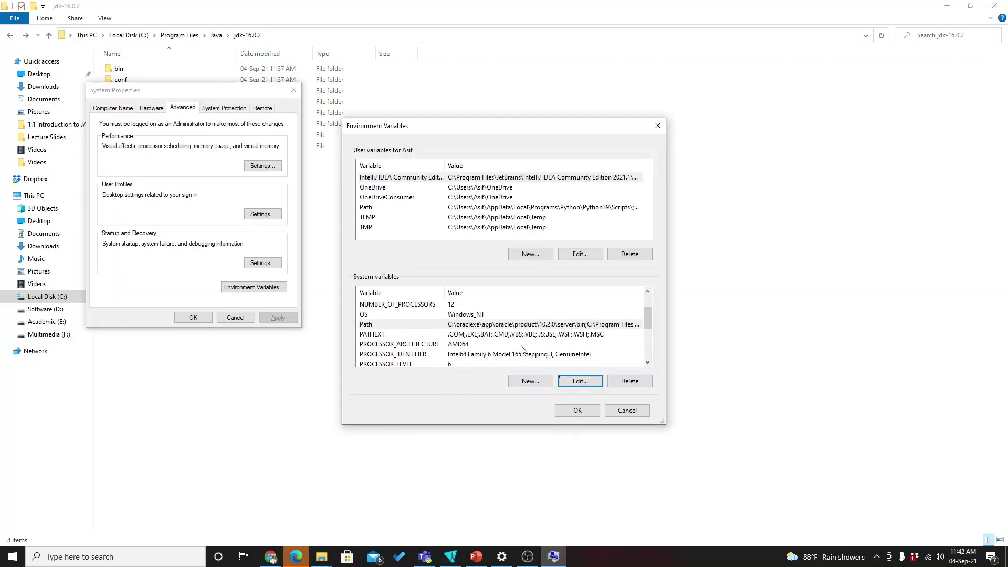
{"action": "left_click", "coordinate": [549, 382]}
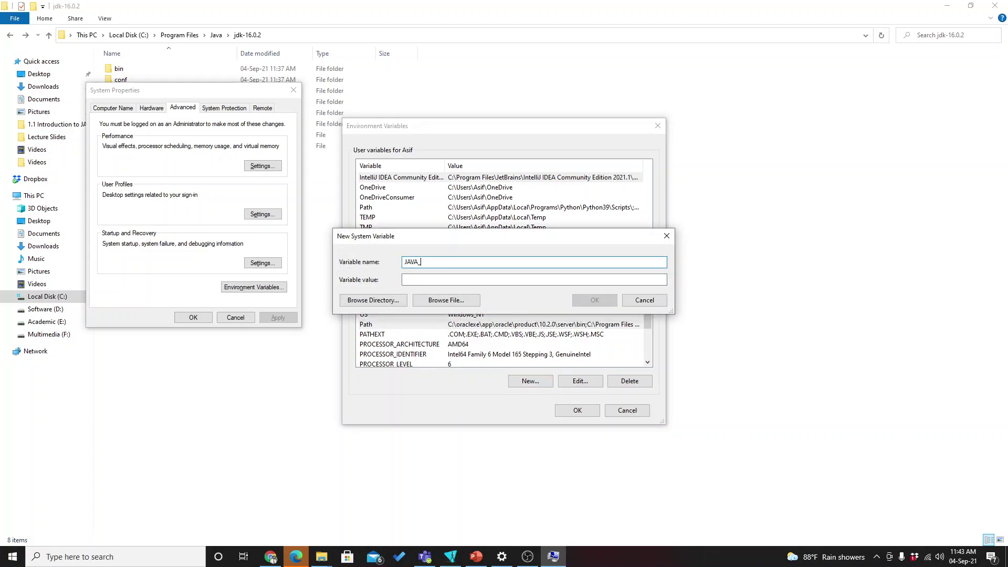
{"action": "left_click", "coordinate": [626, 278]}
{"action": "key", "text": "ctrl+v"}
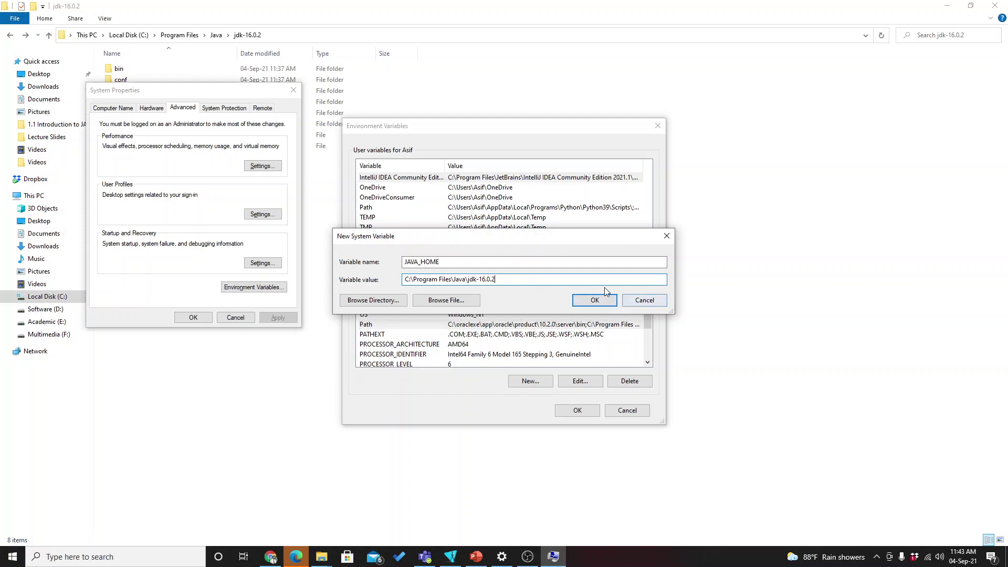
{"action": "left_click", "coordinate": [637, 303]}
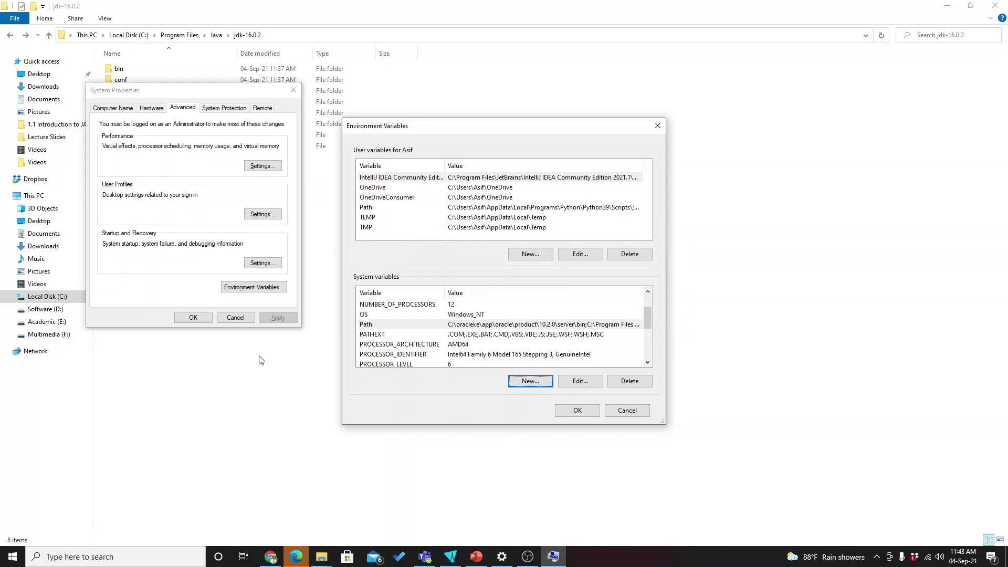
{"action": "left_click", "coordinate": [638, 411]}
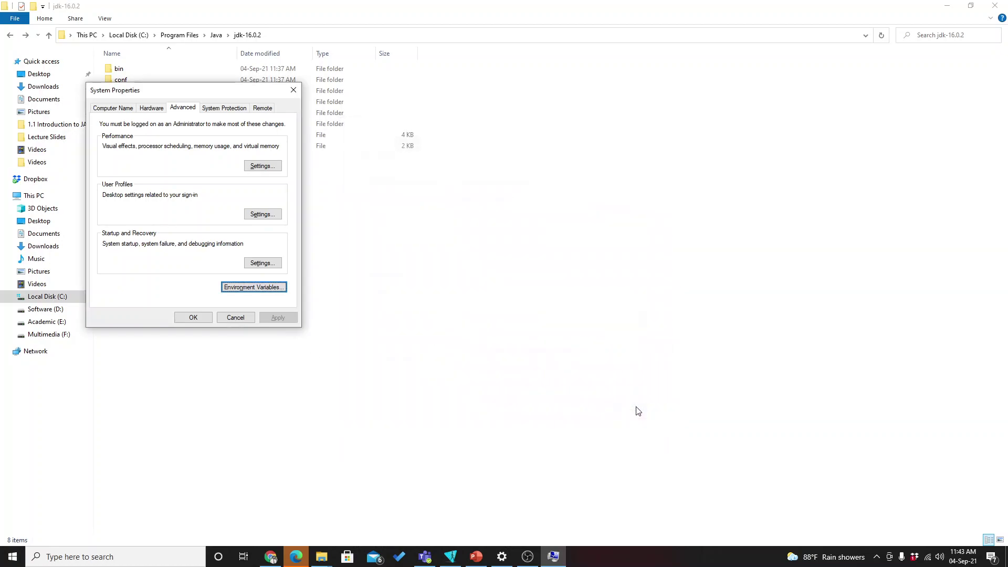
{"action": "left_click", "coordinate": [247, 318]}
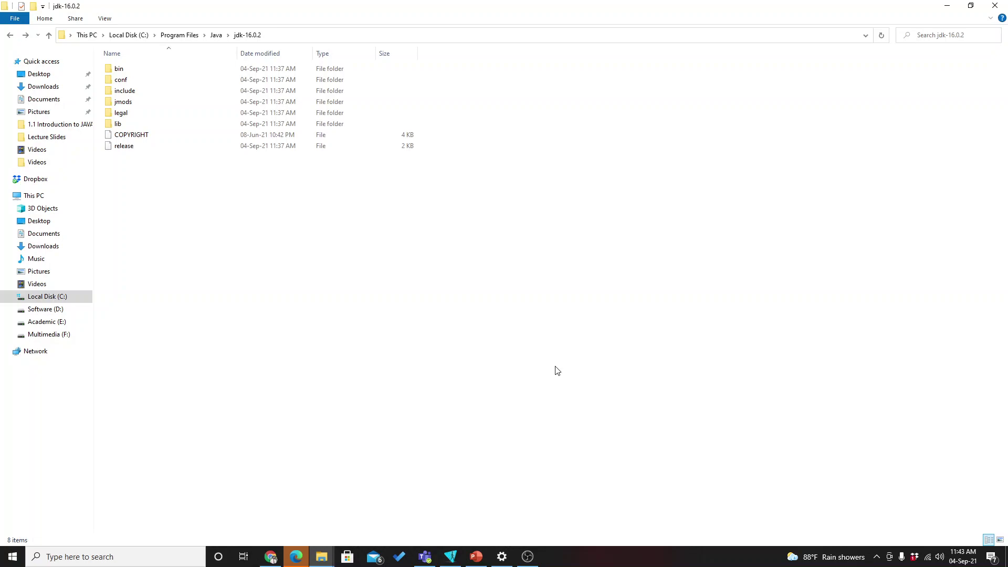
{"action": "left_click", "coordinate": [153, 560]}
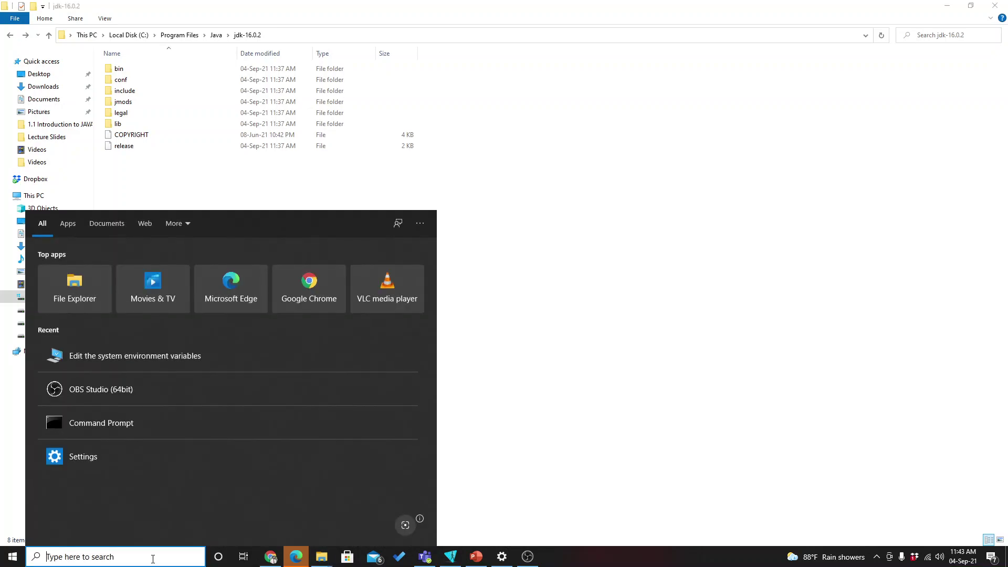
{"action": "type", "text": "cmd"}
{"action": "key", "text": "Return"}
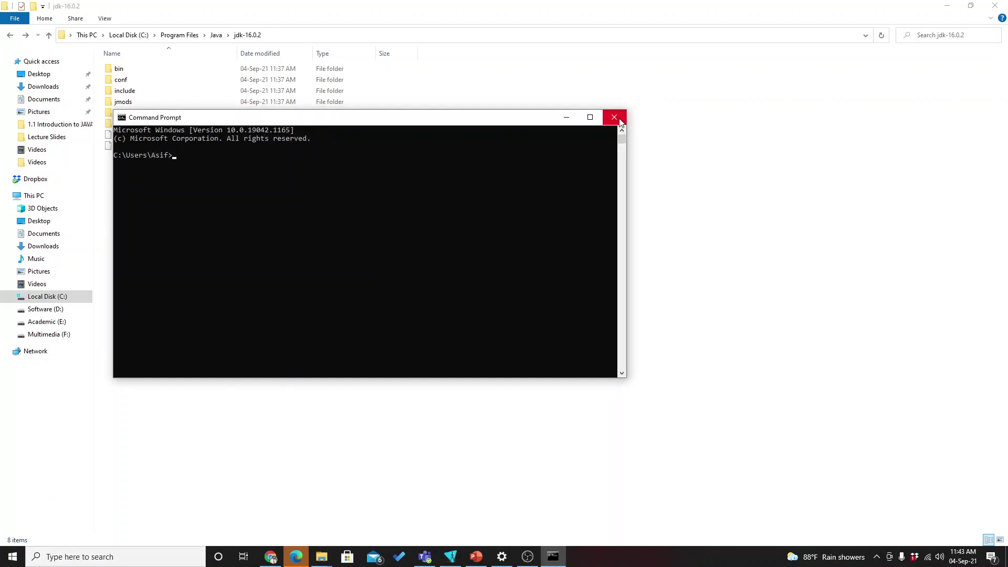
{"action": "left_click", "coordinate": [615, 117]}
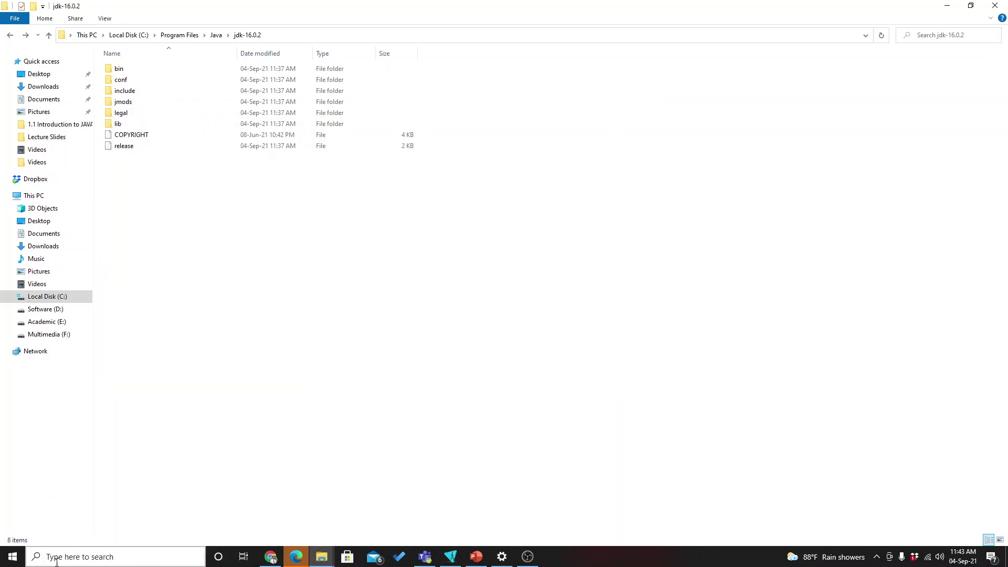
Search Windows for cmd, open a Command Prompt window and enlarge its text.
{"action": "left_click", "coordinate": [99, 557]}
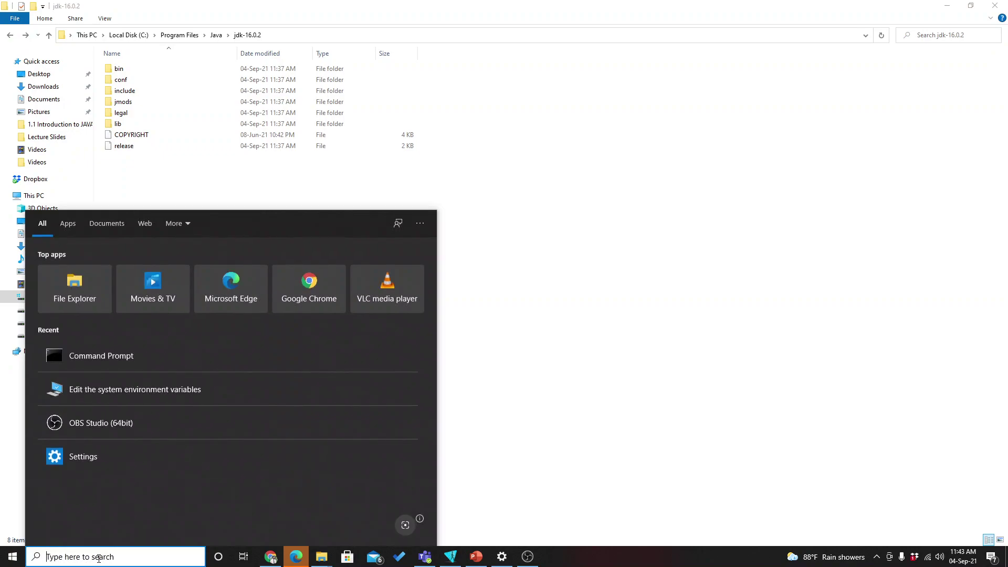
{"action": "type", "text": "cmd"}
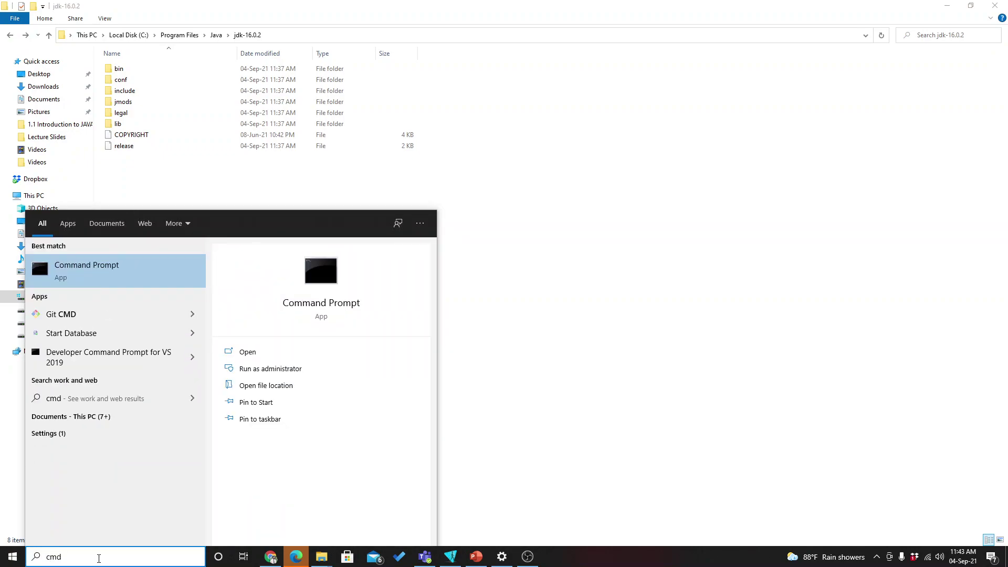
{"action": "key", "text": "Return"}
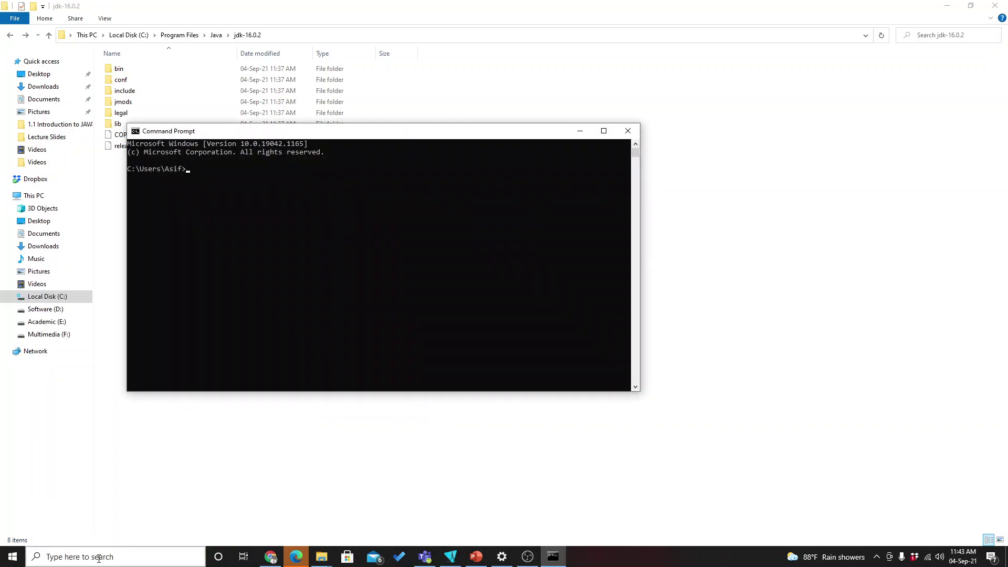
{"action": "scroll", "coordinate": [400, 267], "scroll_direction": "up", "scroll_amount": 3, "text": "ctrl"}
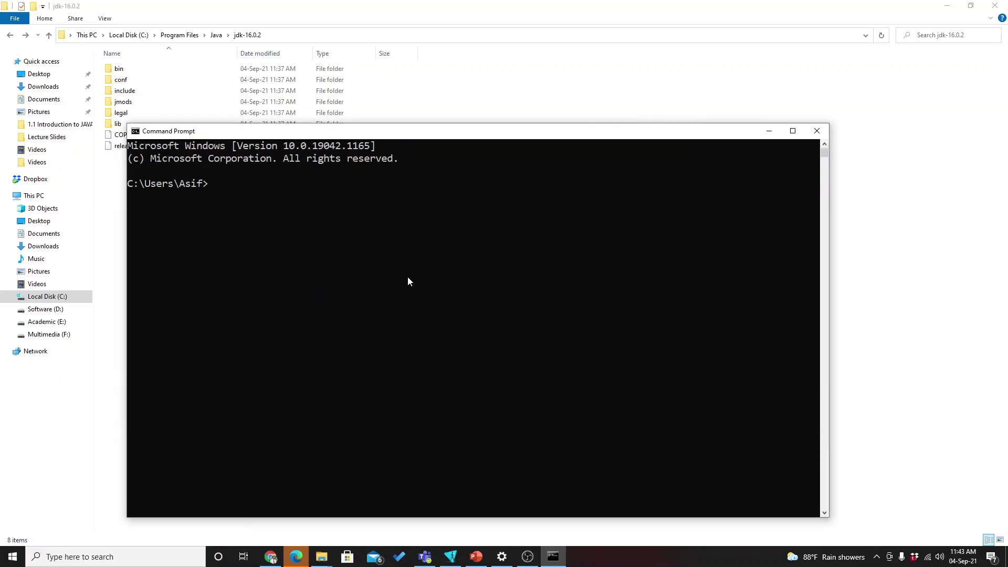
{"action": "scroll", "coordinate": [408, 282], "scroll_direction": "up", "scroll_amount": 1, "text": "ctrl"}
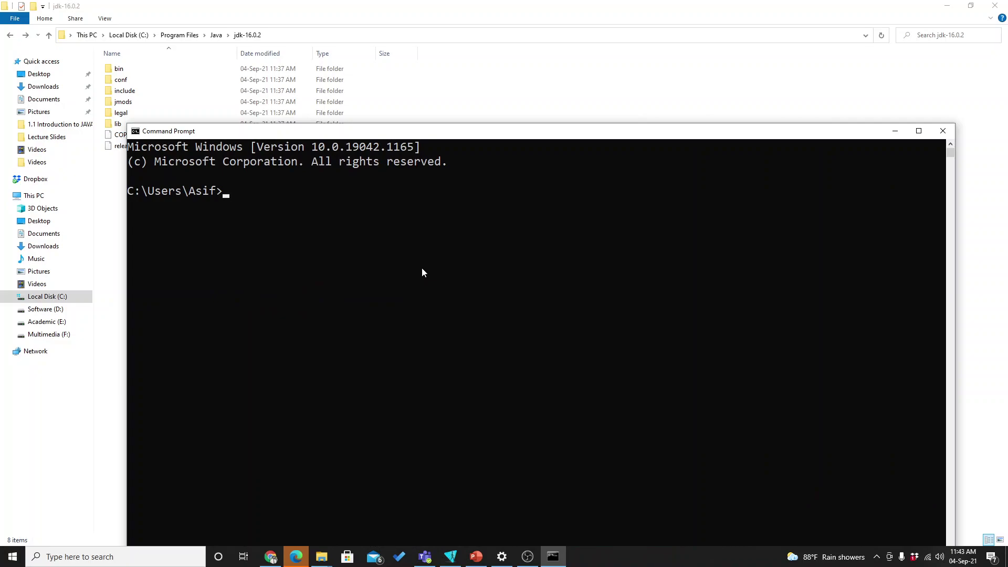
Run java -version to check the Java runtime version and highlight the reported version line.
{"action": "type", "text": "java -version"}
{"action": "key", "text": "Return"}
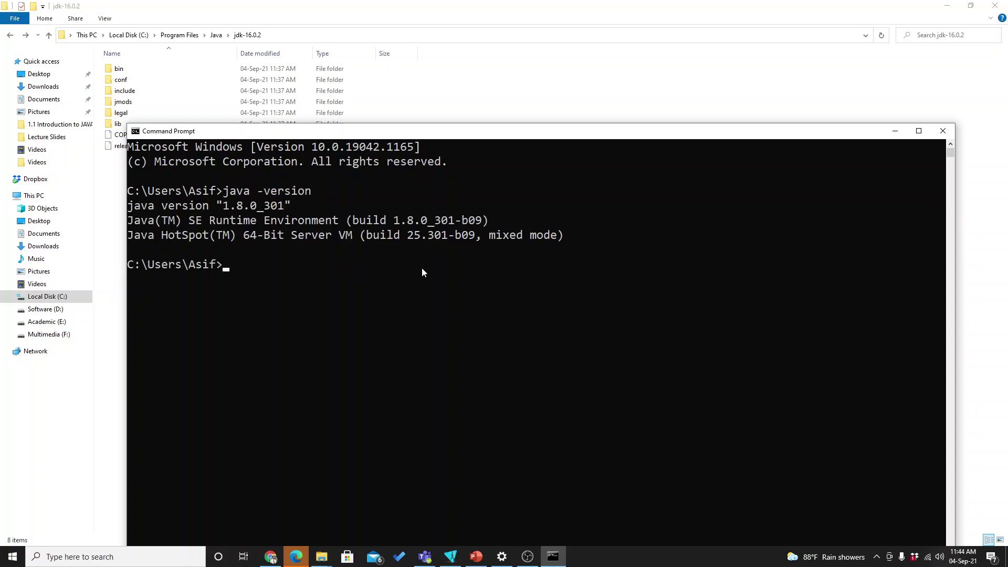
{"action": "left_click_drag", "start_coordinate": [128, 206], "coordinate": [289, 227]}
{"action": "left_click", "coordinate": [192, 249]}
{"action": "left_click", "coordinate": [329, 267]}
Run javac -version to check the compiler version and compare the highlighted output with the JDK folder name.
{"action": "left_click", "coordinate": [227, 265]}
{"action": "type", "text": "javac -version"}
{"action": "key", "text": "Return"}
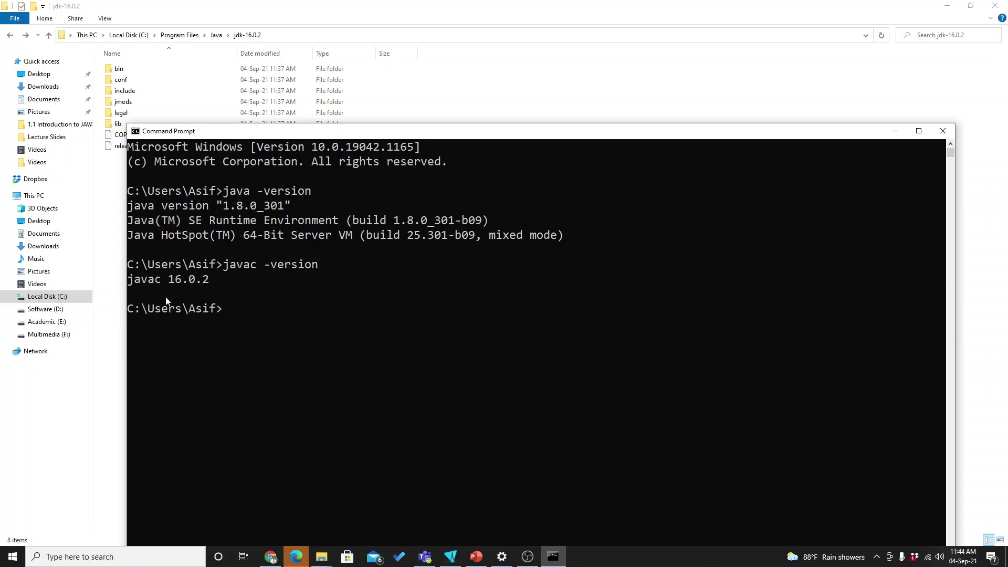
{"action": "left_click_drag", "start_coordinate": [222, 278], "coordinate": [132, 289]}
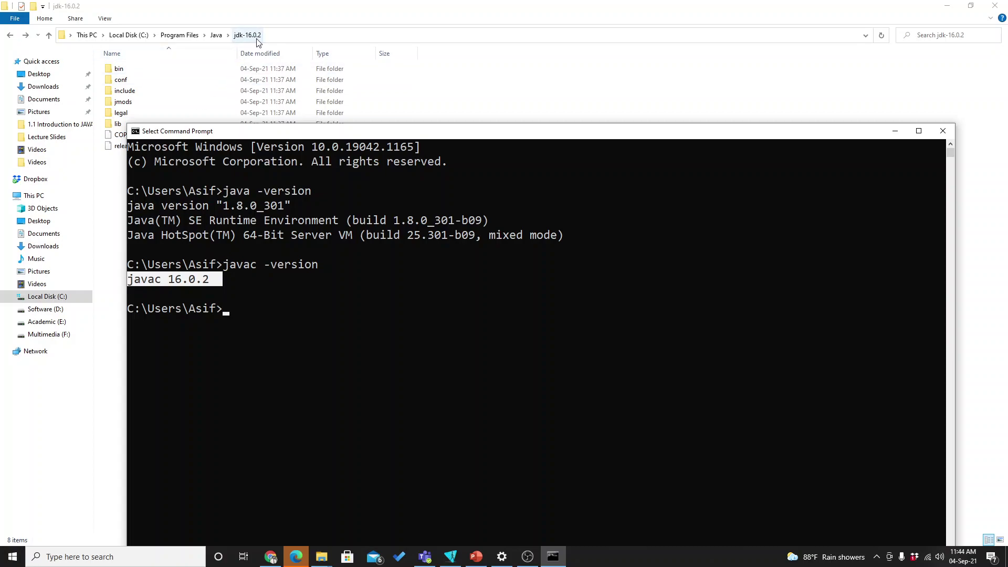
{"action": "left_click", "coordinate": [230, 312]}
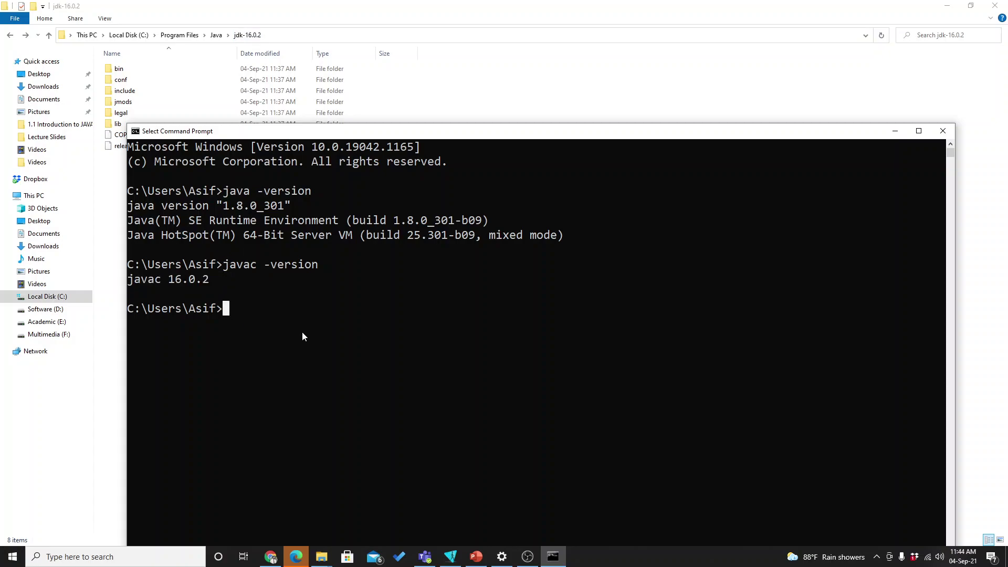
Run echo %JAVA_HOME% to check the variable and highlight the path it returns.
{"action": "type", "text": "eco"}
{"action": "key", "text": "BackSpace"}
{"action": "key", "text": "BackSpace"}
{"action": "type", "text": "cho "}
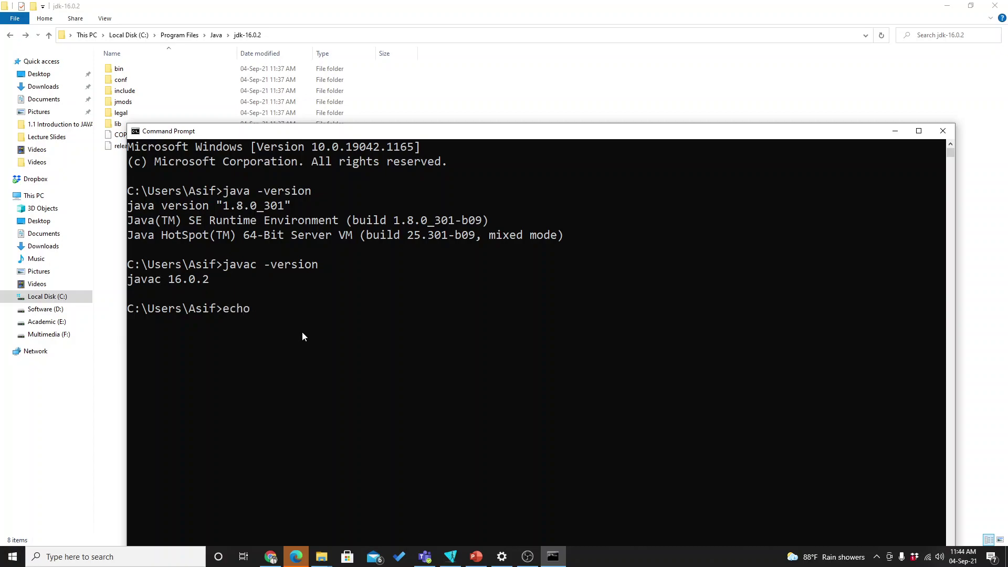
{"action": "type", "text": "%JAVA_HOME%"}
{"action": "key", "text": "Return"}
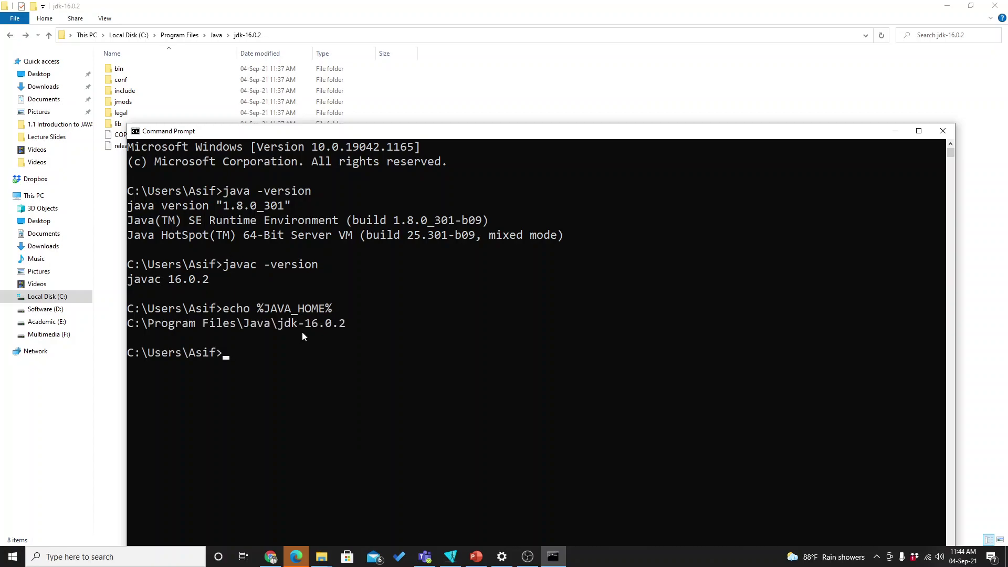
{"action": "left_click_drag", "start_coordinate": [355, 325], "coordinate": [128, 328]}
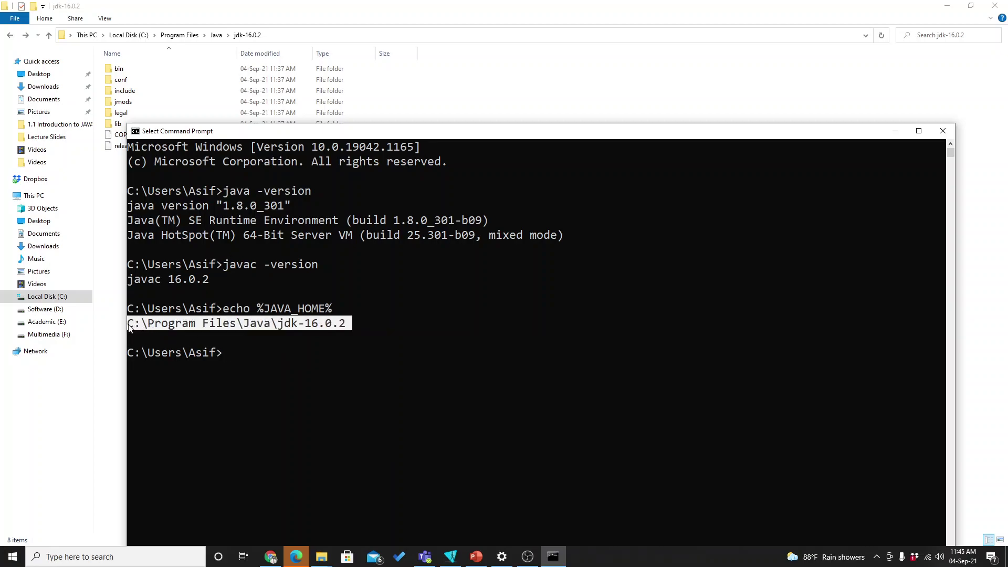